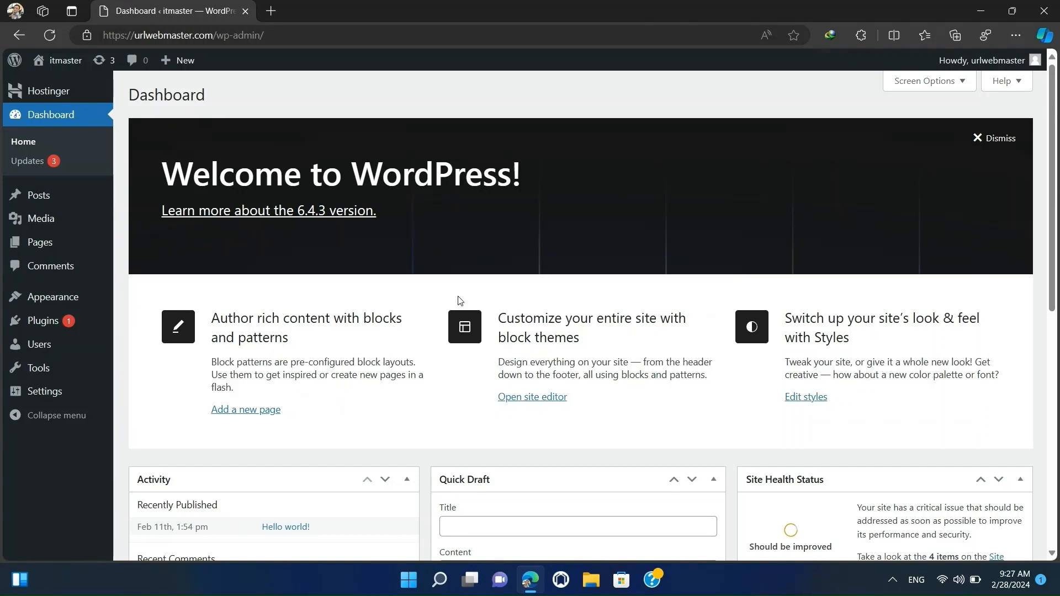
# Go to the site's installed themes and browse the popular themes available to add.
pyautogui.moveTo(43, 298)
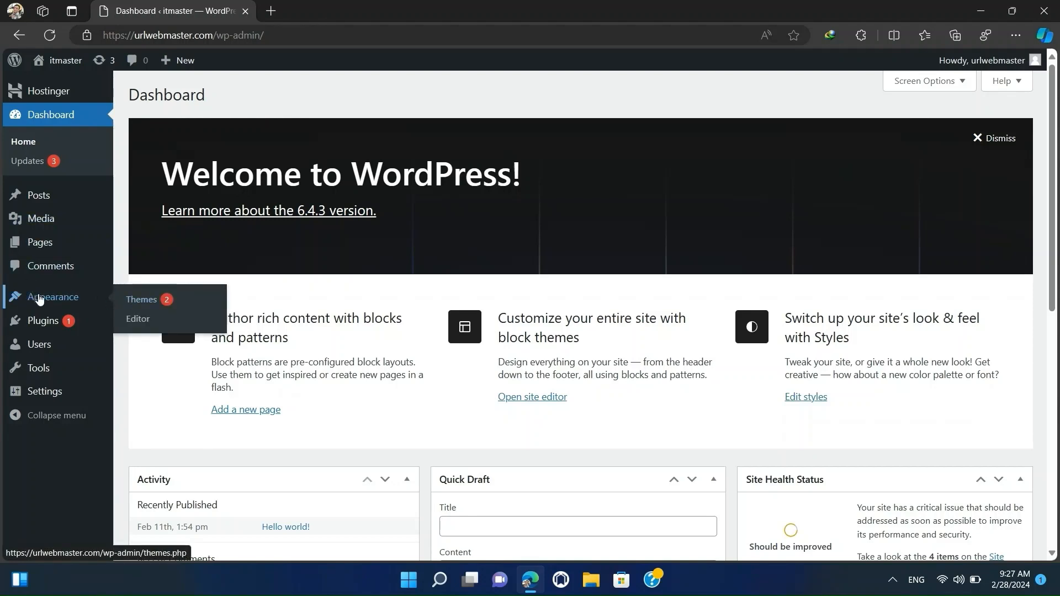
pyautogui.click(143, 302)
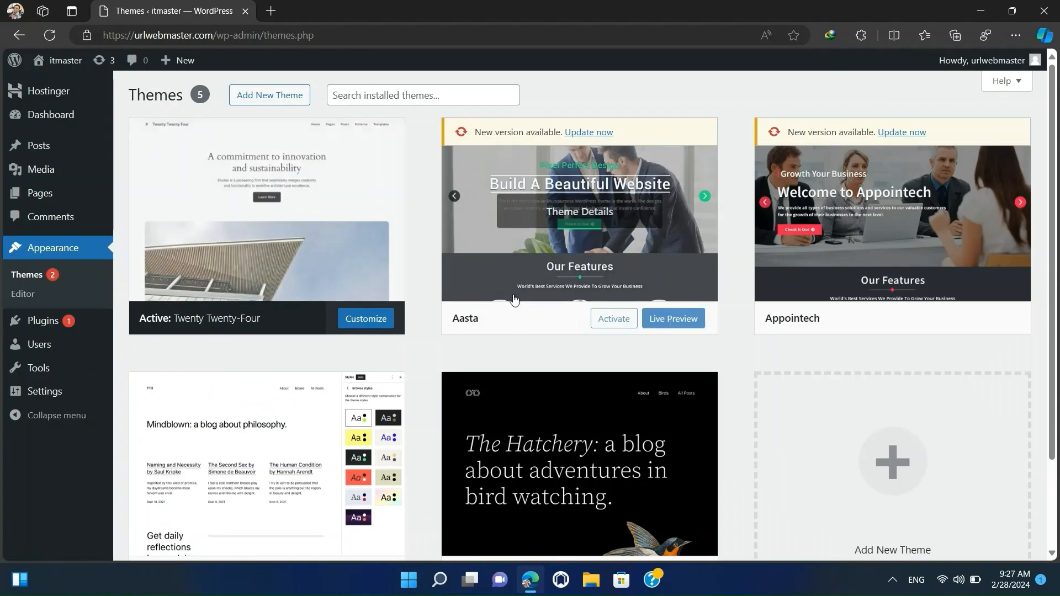
pyautogui.click(269, 95)
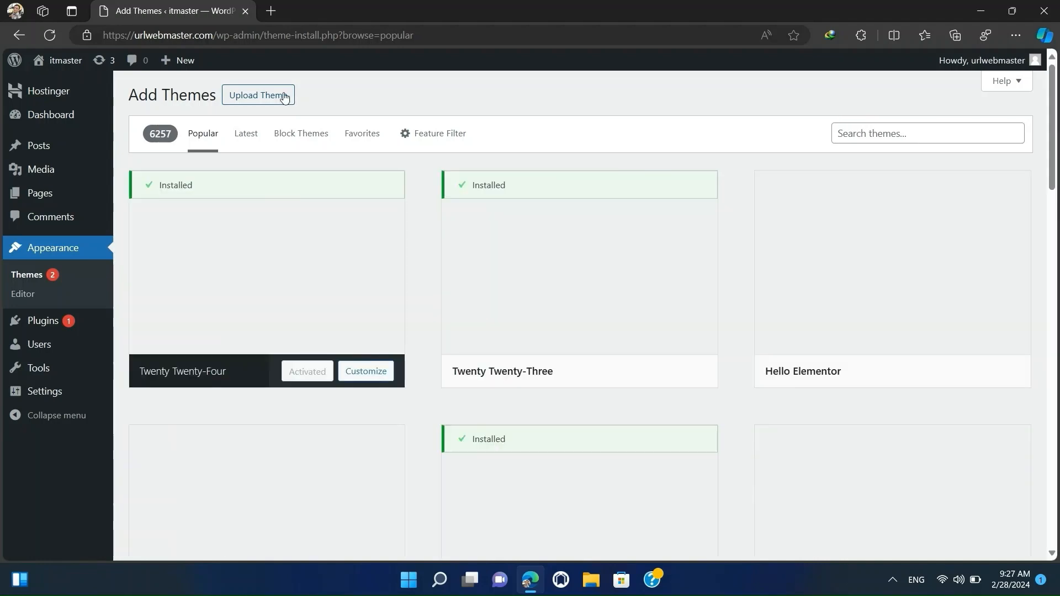
pyautogui.scroll(-5, 291, 260)
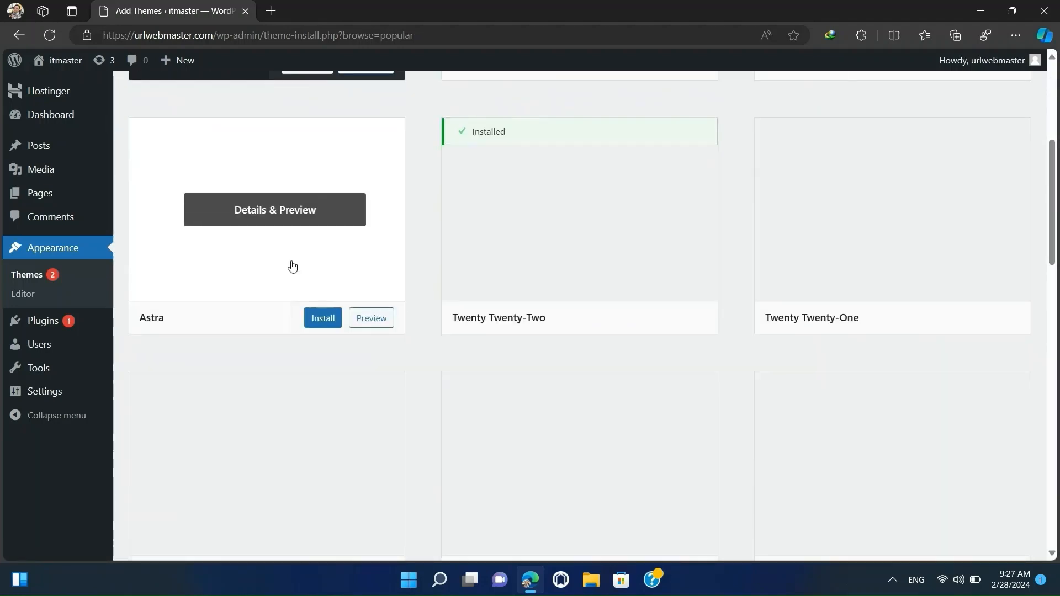
pyautogui.scroll(-3, 292, 267)
pyautogui.scroll(6, 292, 266)
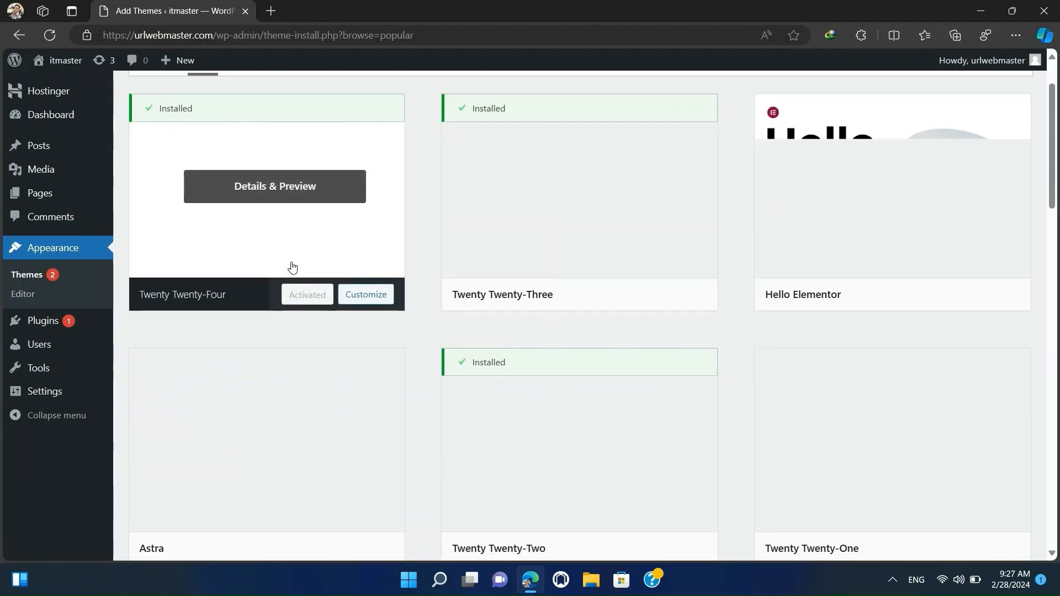
pyautogui.scroll(2, 292, 266)
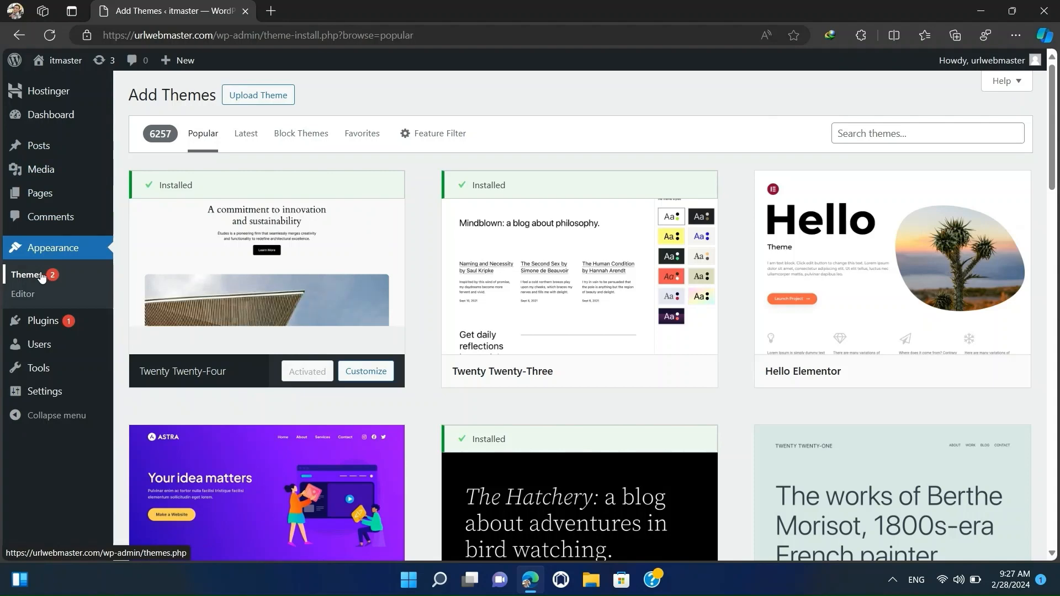
# Return to the installed themes, reopen the add-themes directory and search it for "tech".
pyautogui.click(41, 274)
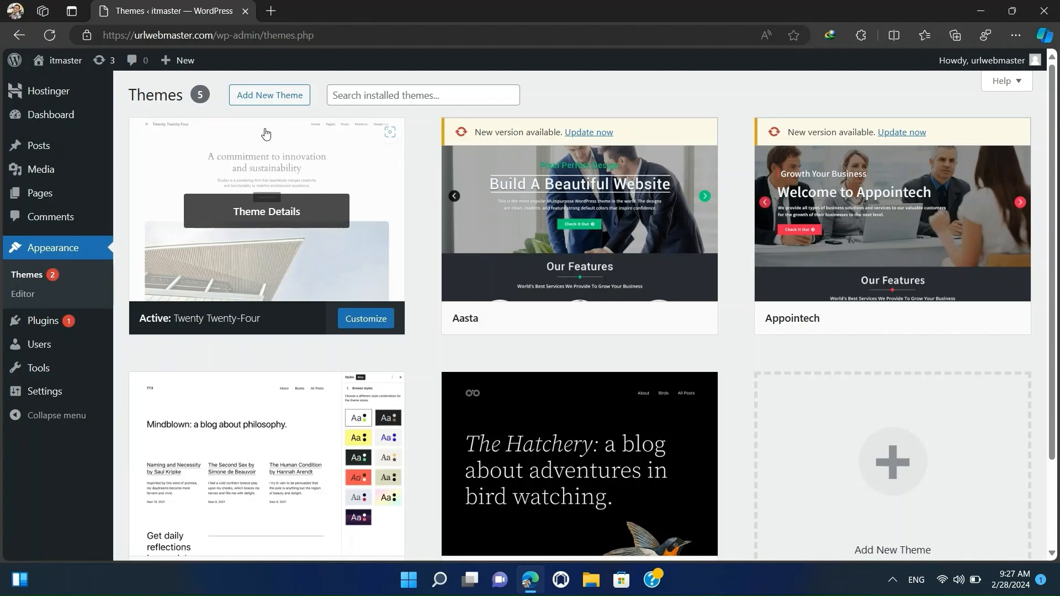
pyautogui.click(281, 99)
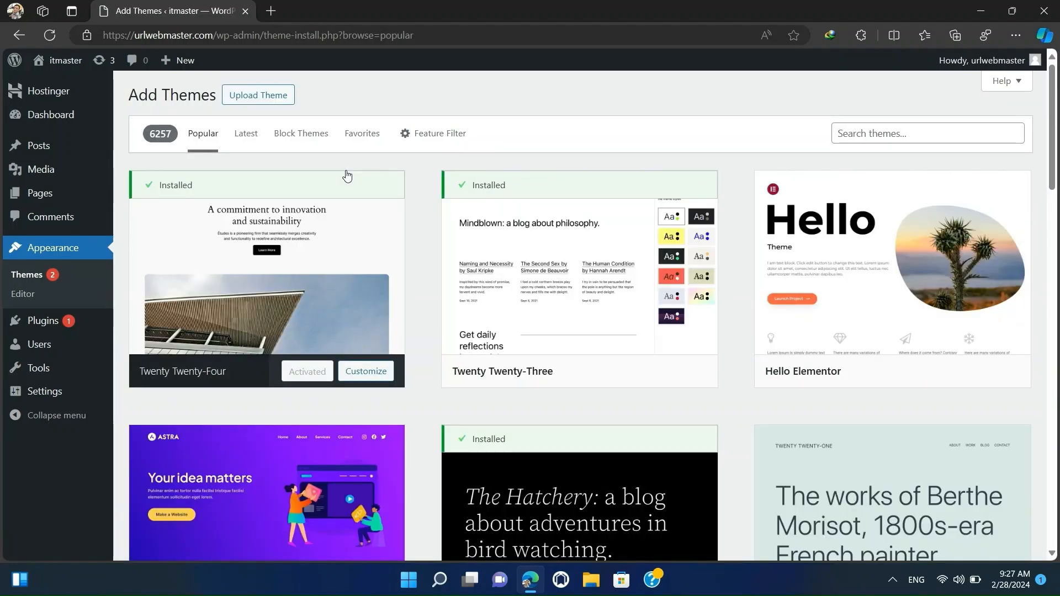
pyautogui.click(868, 139)
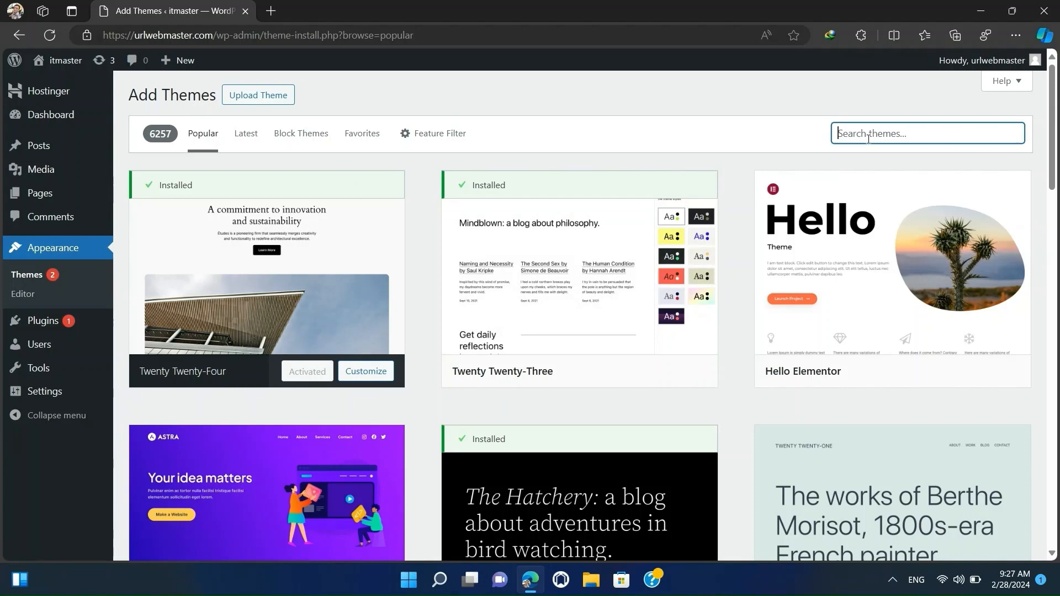
pyautogui.write('tech')
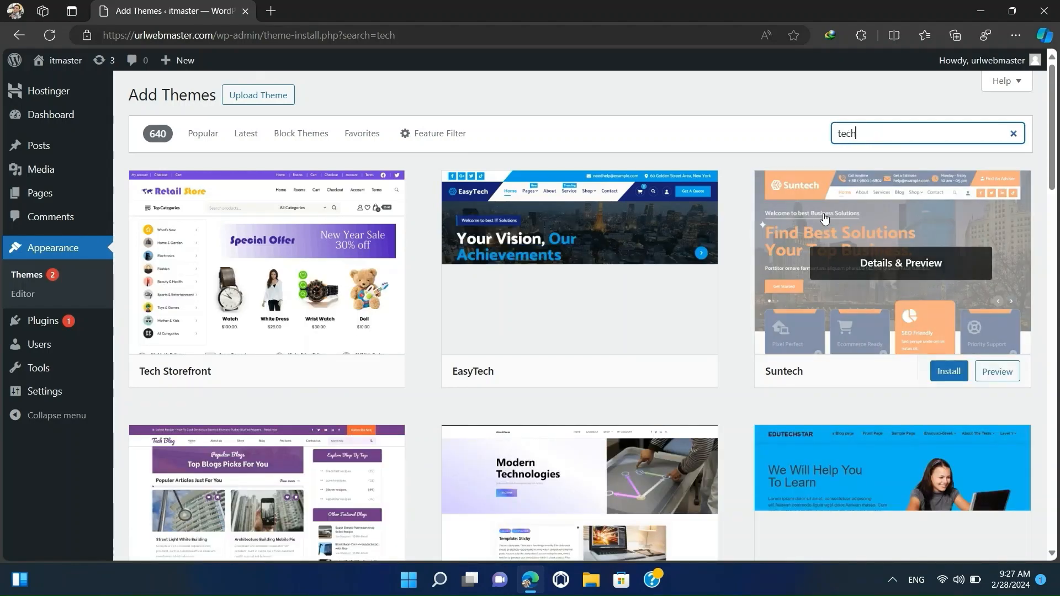
# Find the Real Estate Techup theme in the results, preview it, and install and activate it.
pyautogui.scroll(-2, 820, 239)
pyautogui.scroll(-3, 821, 239)
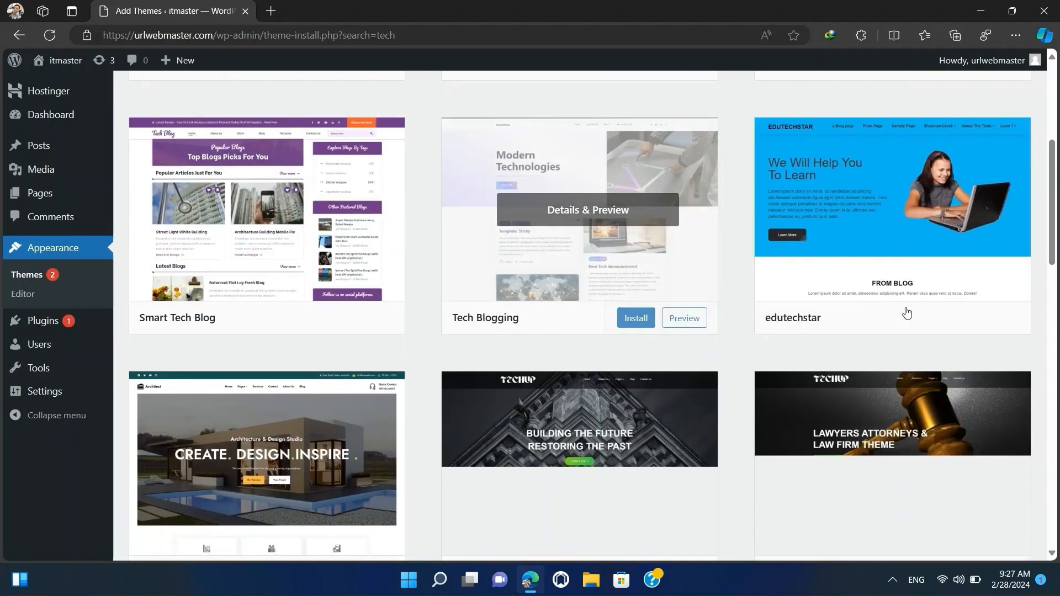
pyautogui.scroll(-3, 1000, 301)
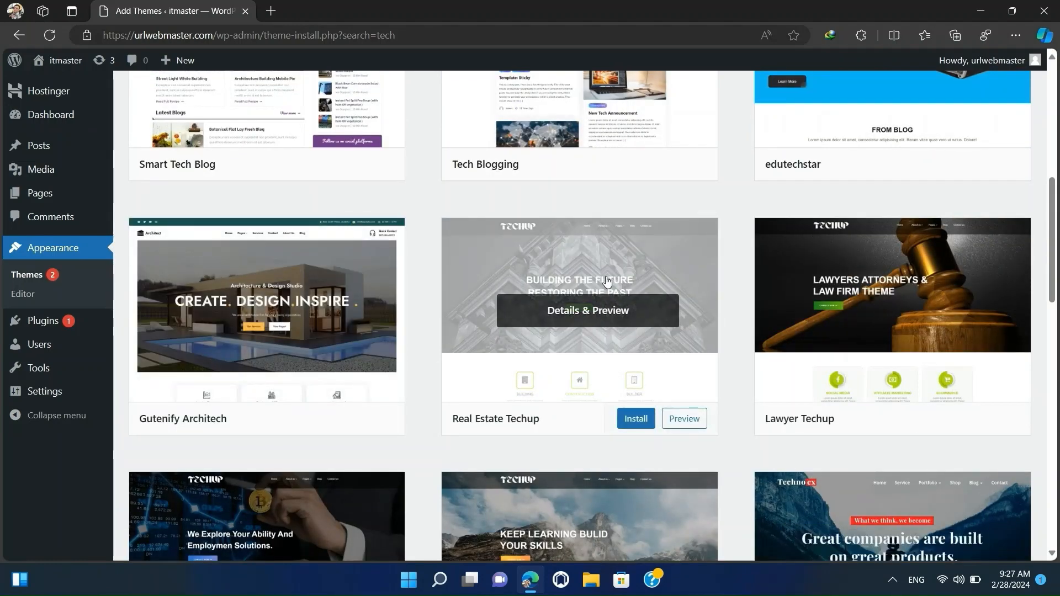
pyautogui.click(605, 279)
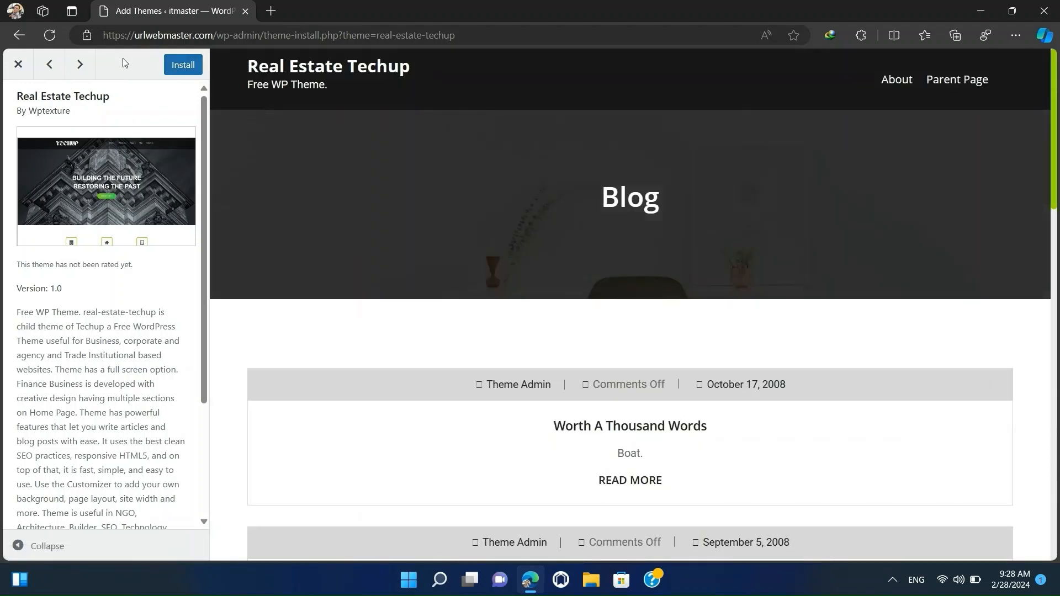
pyautogui.click(186, 67)
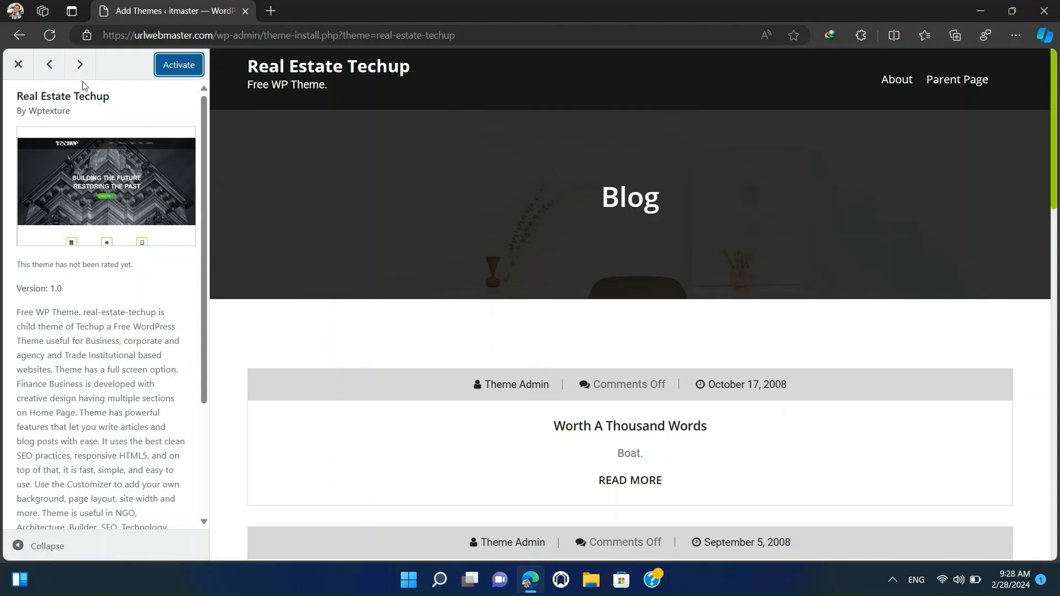
pyautogui.click(180, 66)
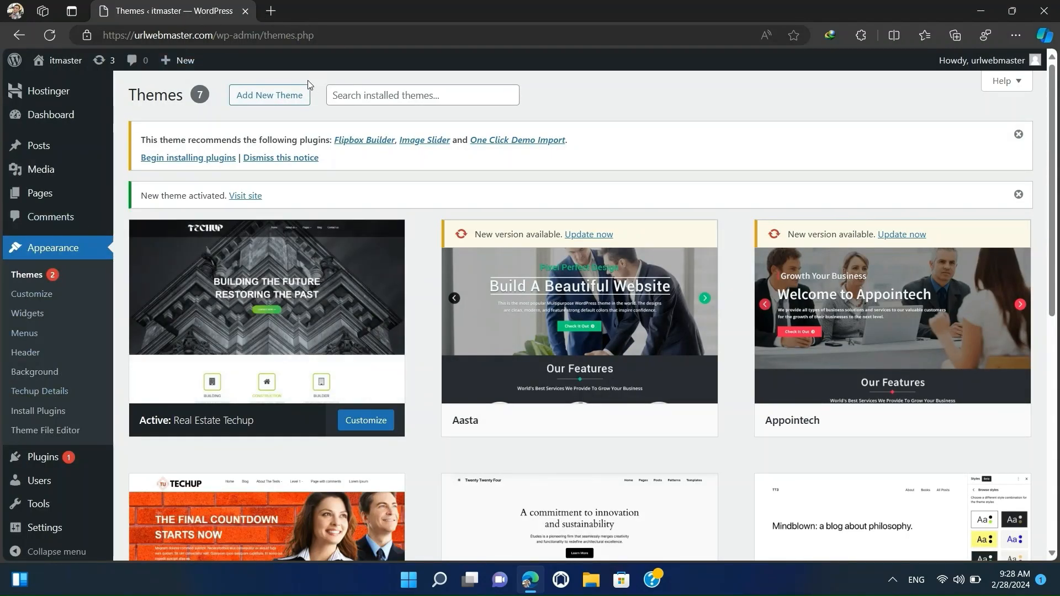
# Open the live site in a separate browser tab and examine its home page with the new theme.
pyautogui.moveTo(57, 67)
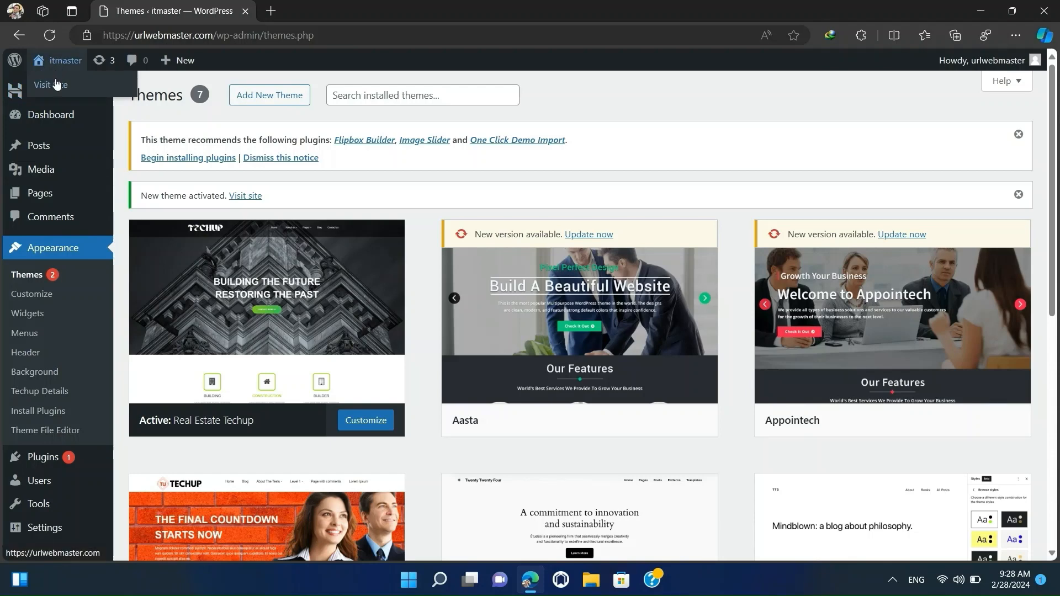
pyautogui.middleClick(57, 86)
pyautogui.click(384, 6)
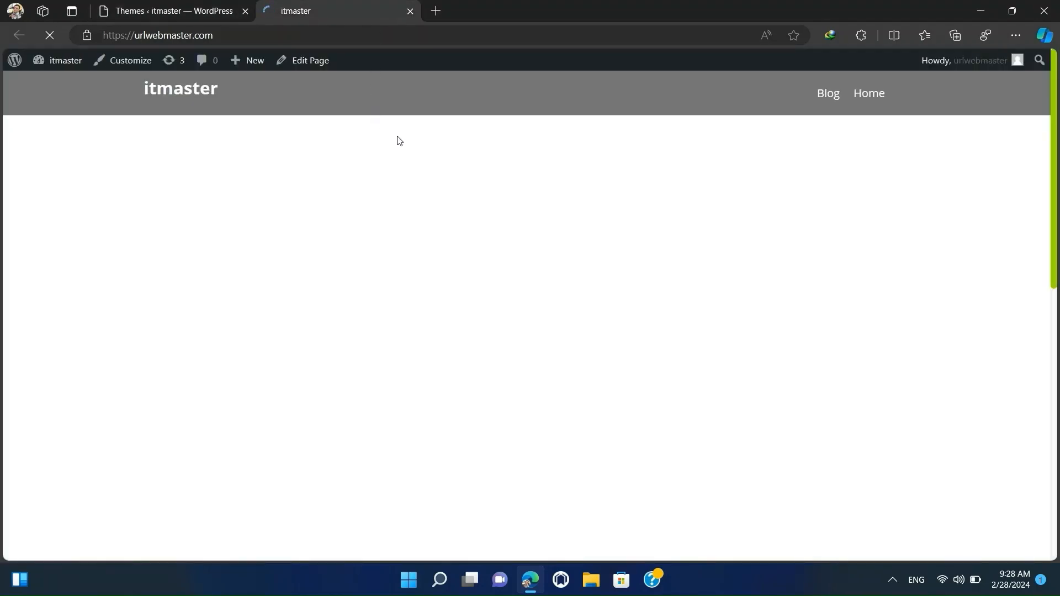
pyautogui.scroll(-7, 415, 217)
pyautogui.scroll(-2, 417, 222)
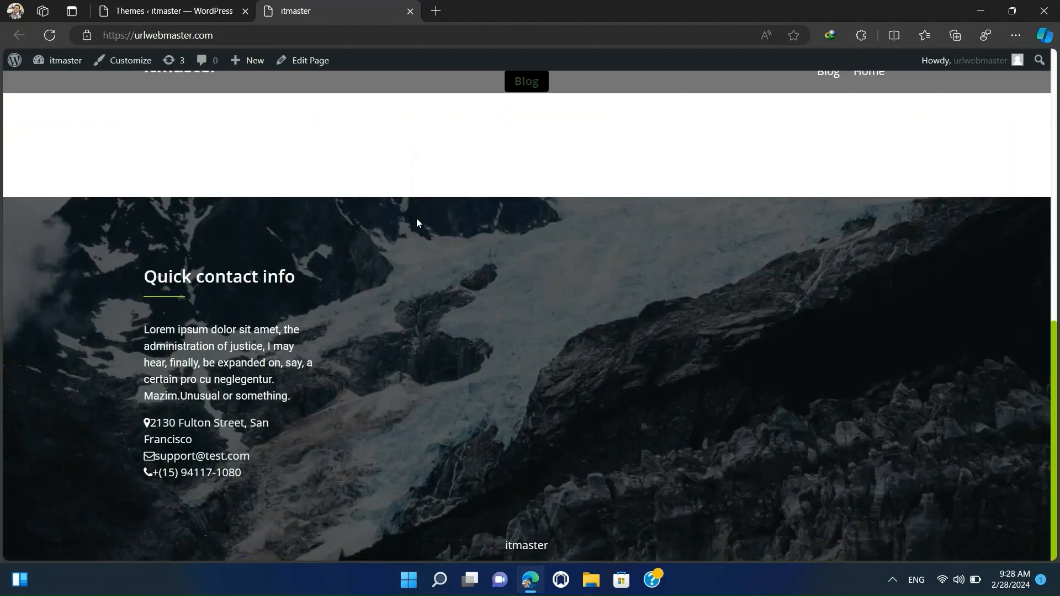
pyautogui.scroll(9, 417, 217)
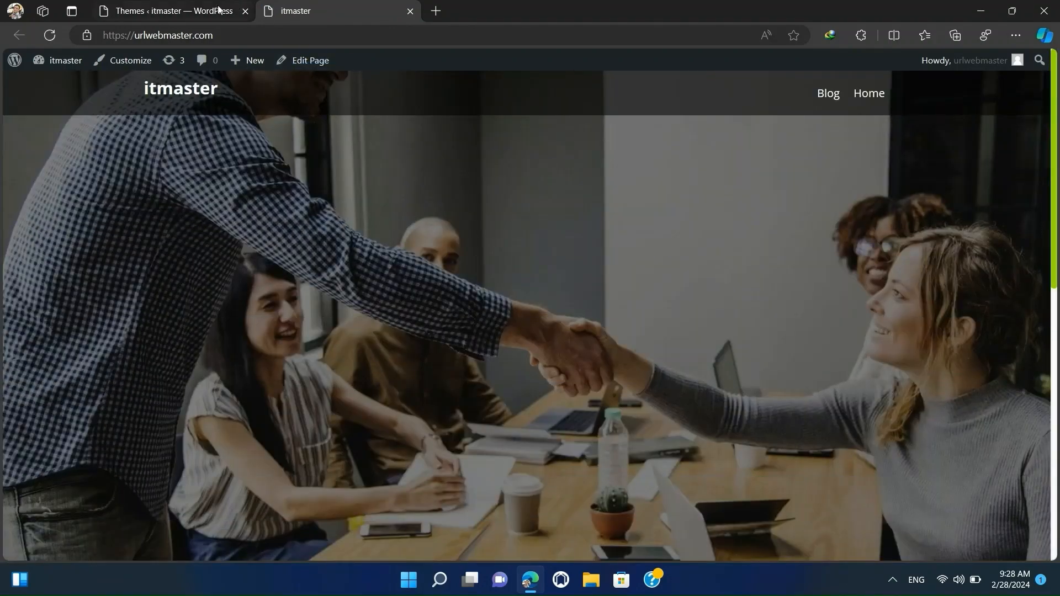
pyautogui.click(191, 16)
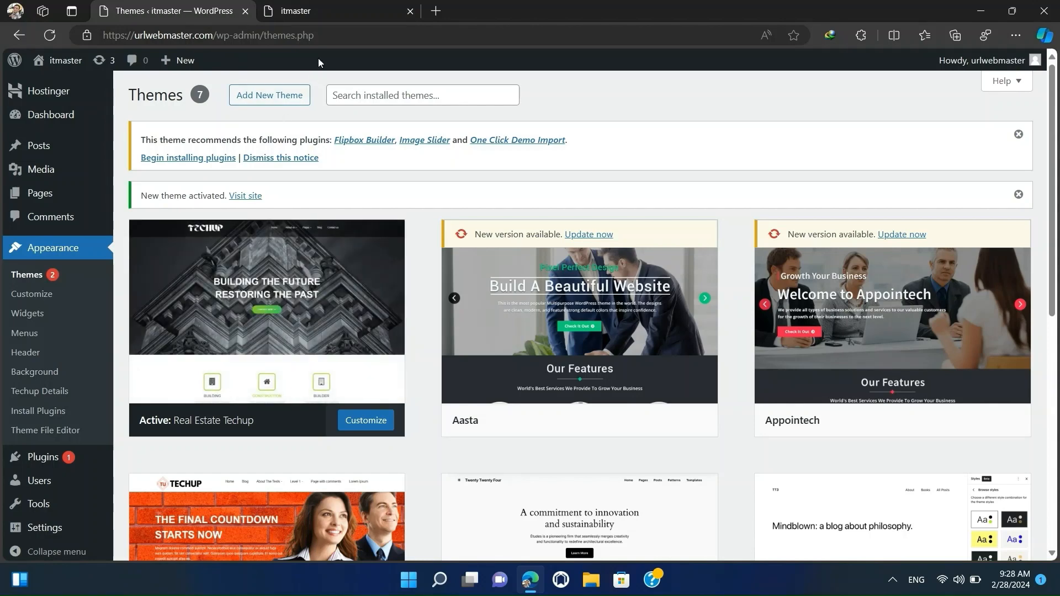
pyautogui.click(335, 12)
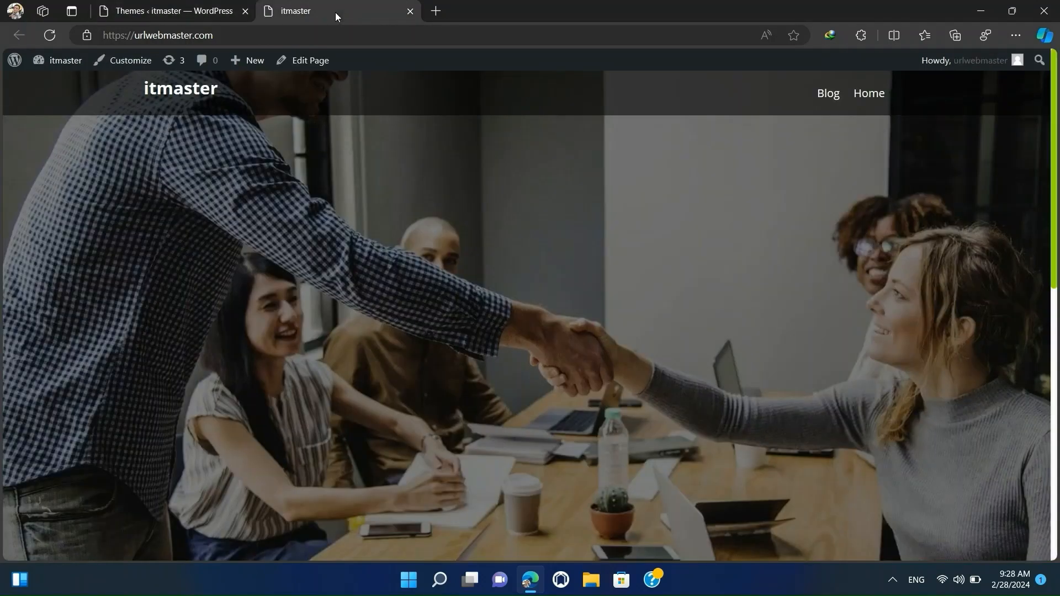
# Return to the themes admin page and open the Customizer for the active Real Estate Techup theme.
pyautogui.click(141, 6)
pyautogui.scroll(-3, 255, 407)
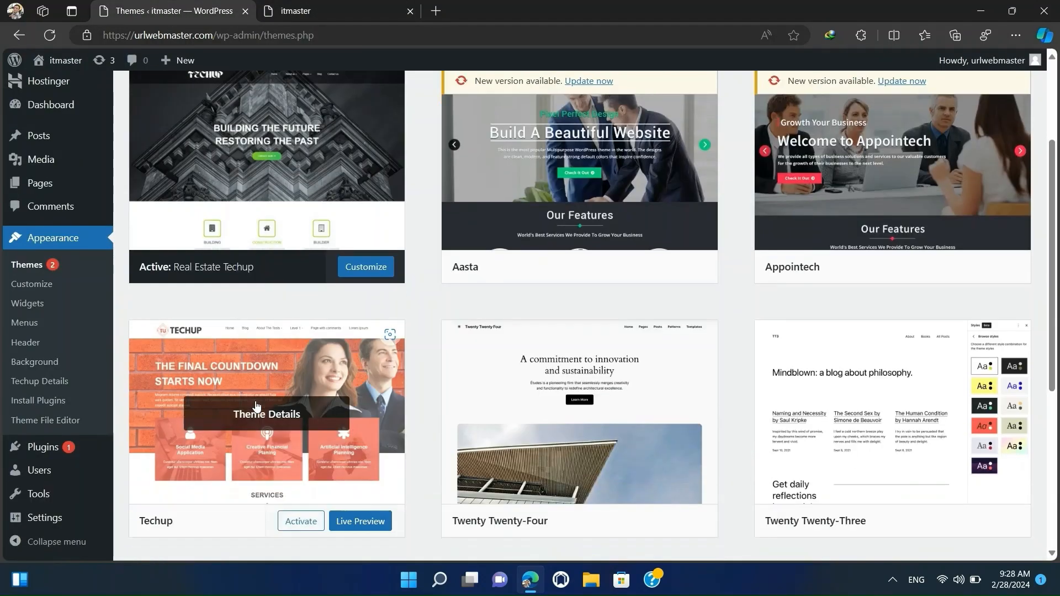
pyautogui.scroll(1, 187, 371)
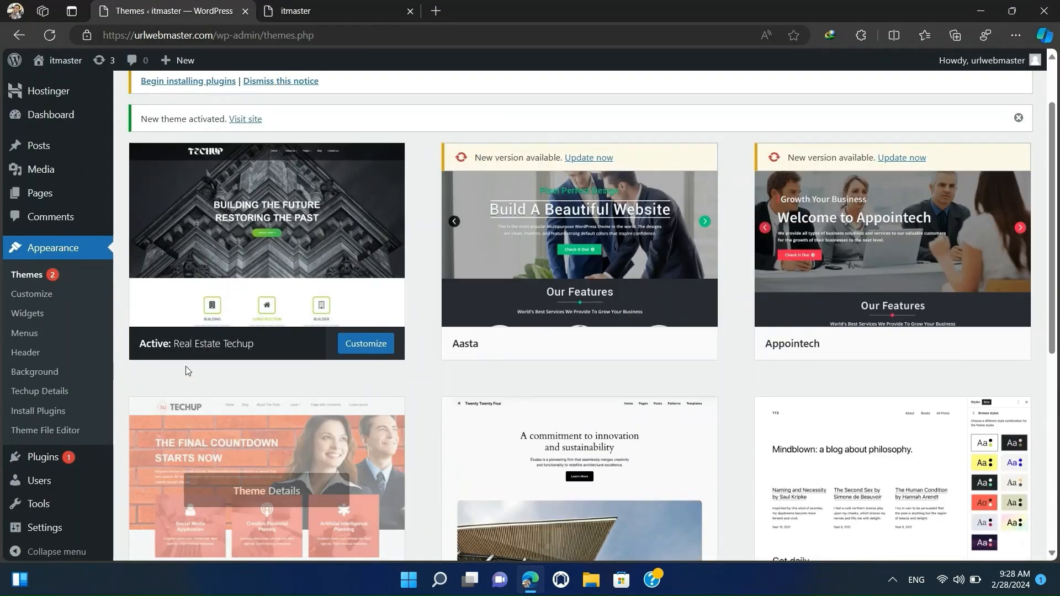
pyautogui.click(361, 345)
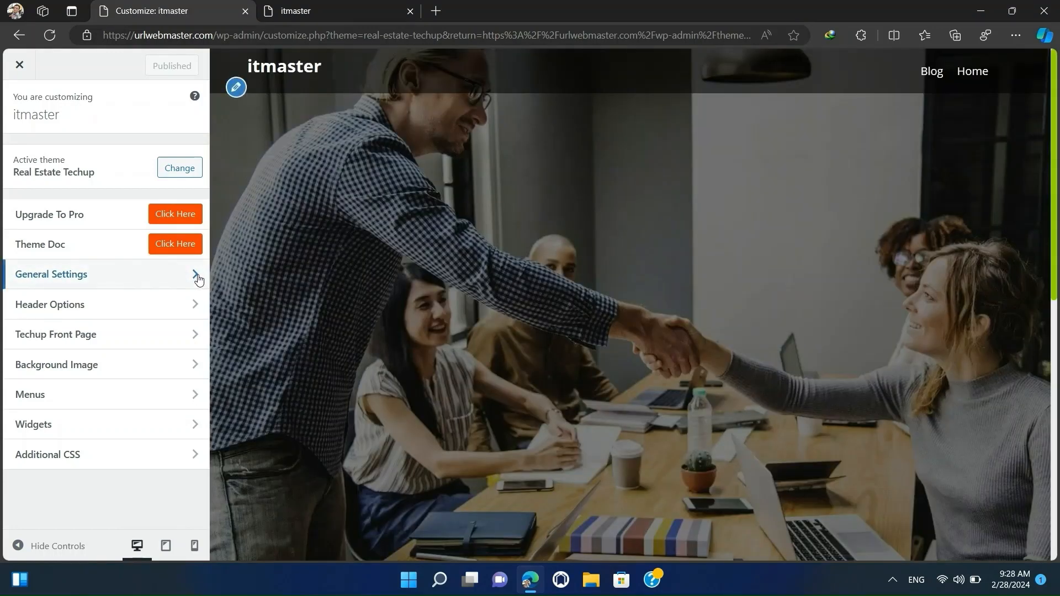
# Examine the General Settings and Site Identity options, and return to the Customizer's main list.
pyautogui.click(194, 274)
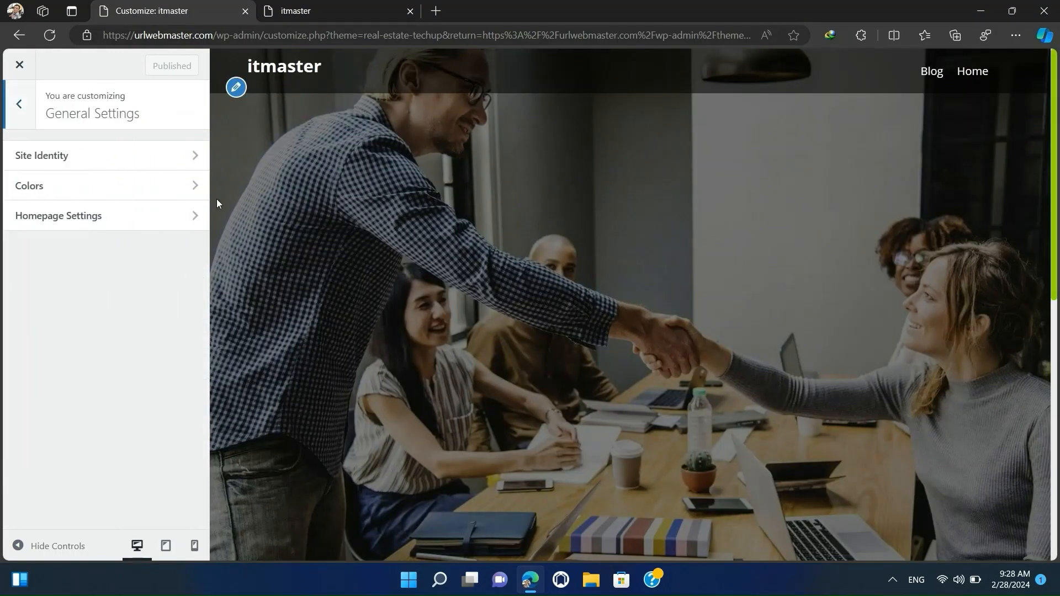
pyautogui.click(236, 89)
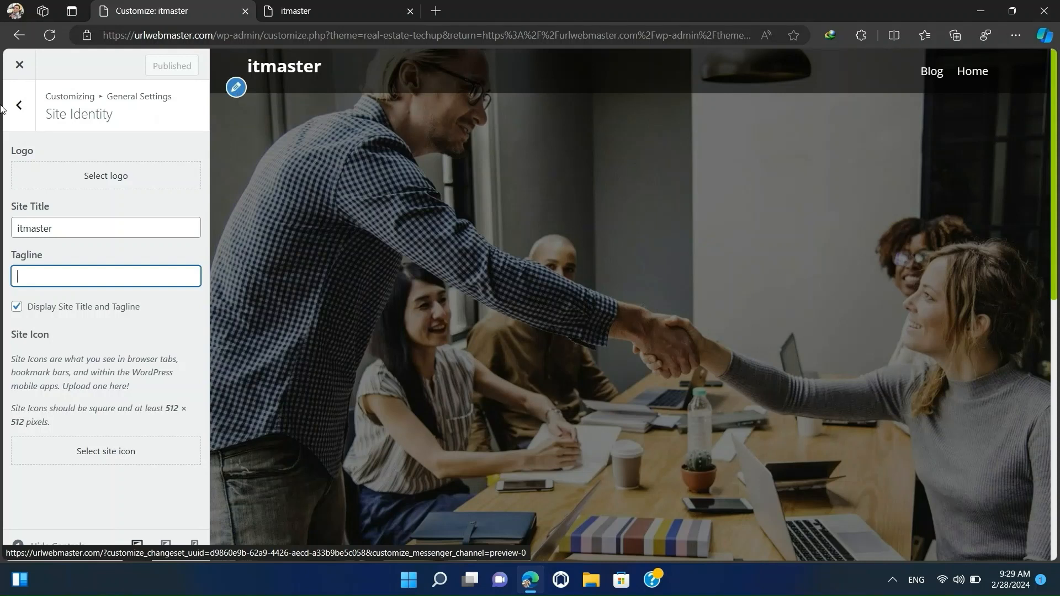
pyautogui.click(18, 105)
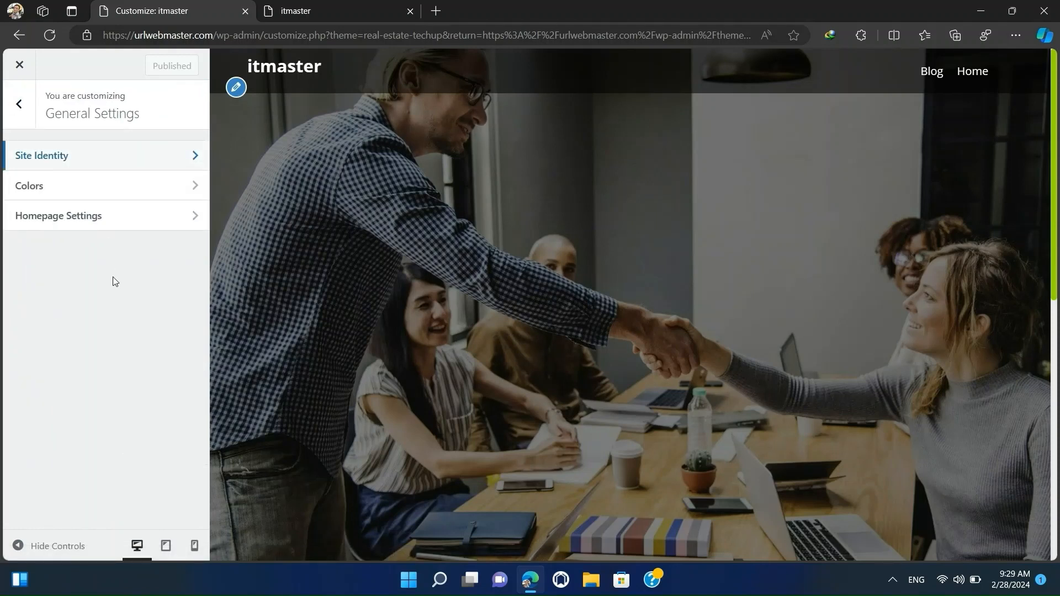
pyautogui.click(27, 108)
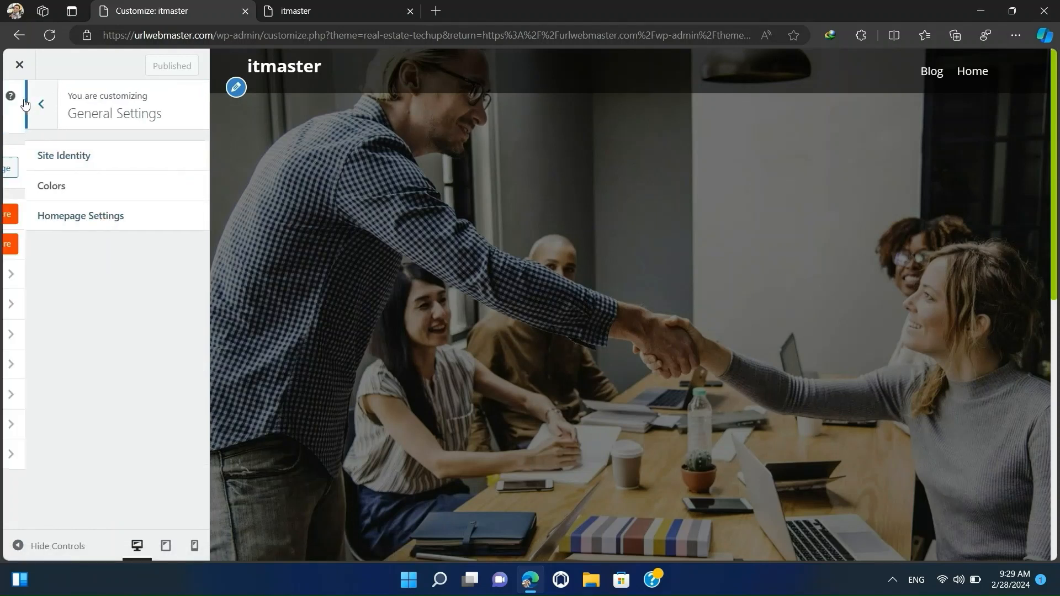
pyautogui.click(100, 289)
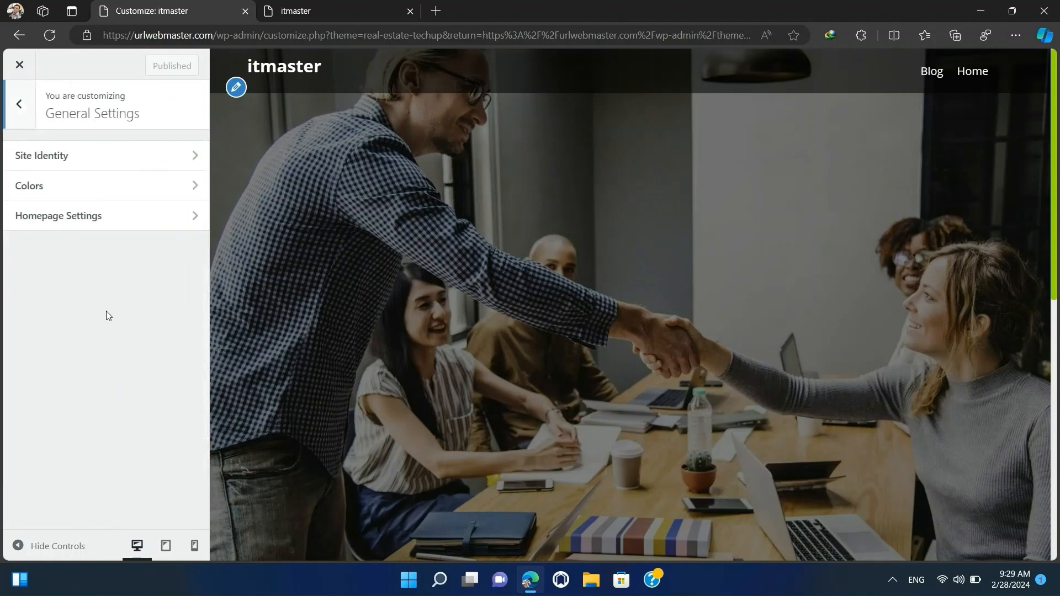
pyautogui.click(17, 108)
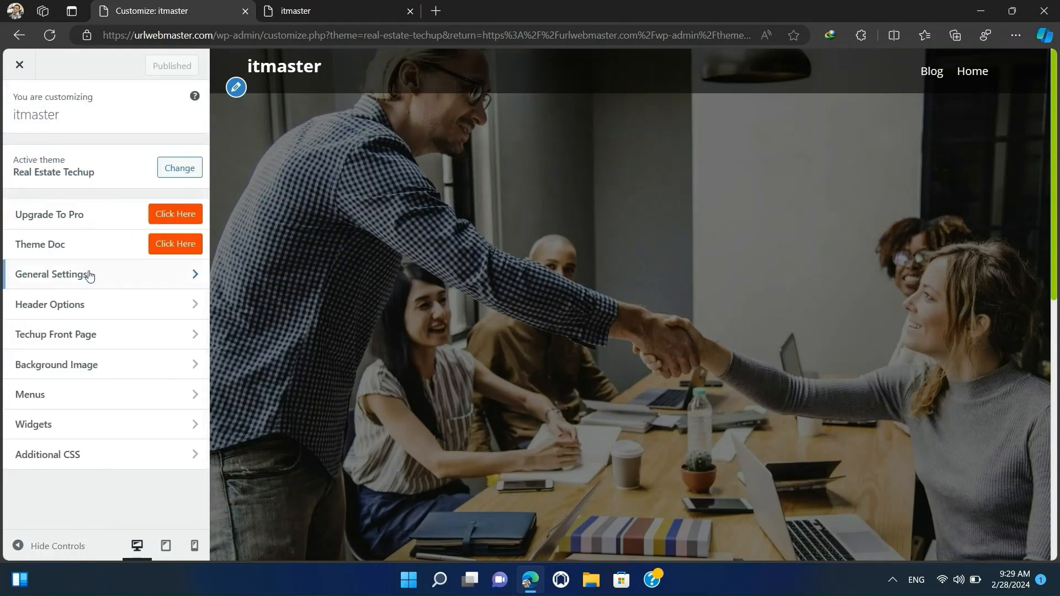
# Examine the Home Team Section and Home Blog Setting under Techup Front Page, and close the Customizer.
pyautogui.click(105, 348)
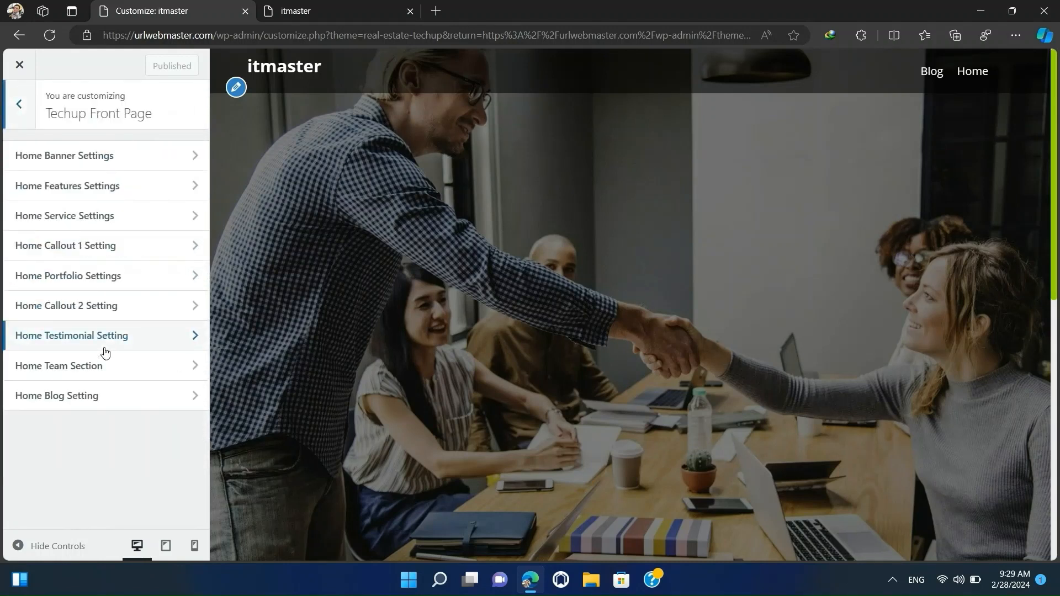
pyautogui.click(114, 371)
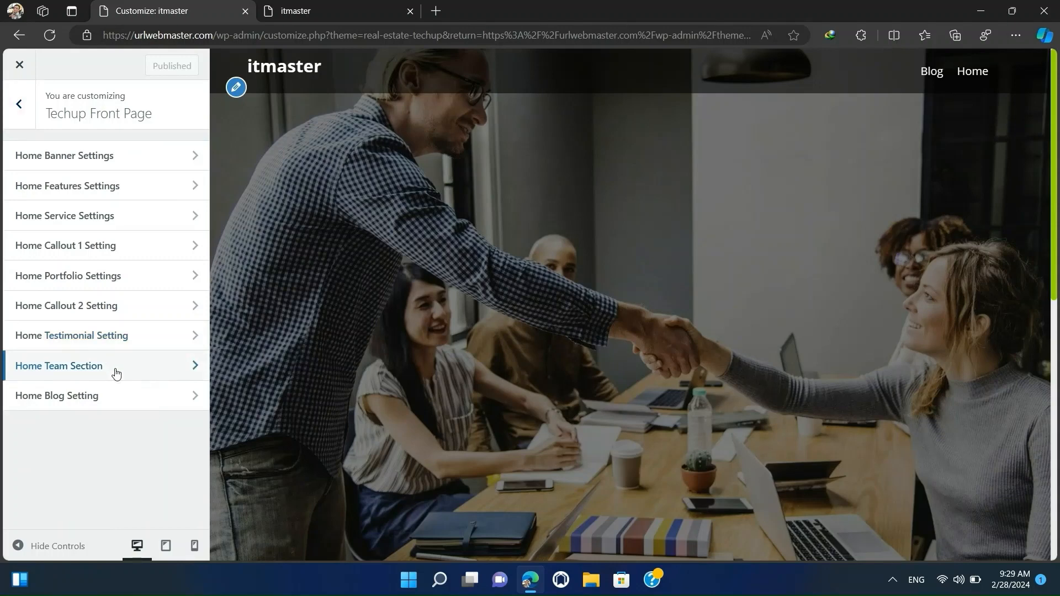
pyautogui.click(18, 105)
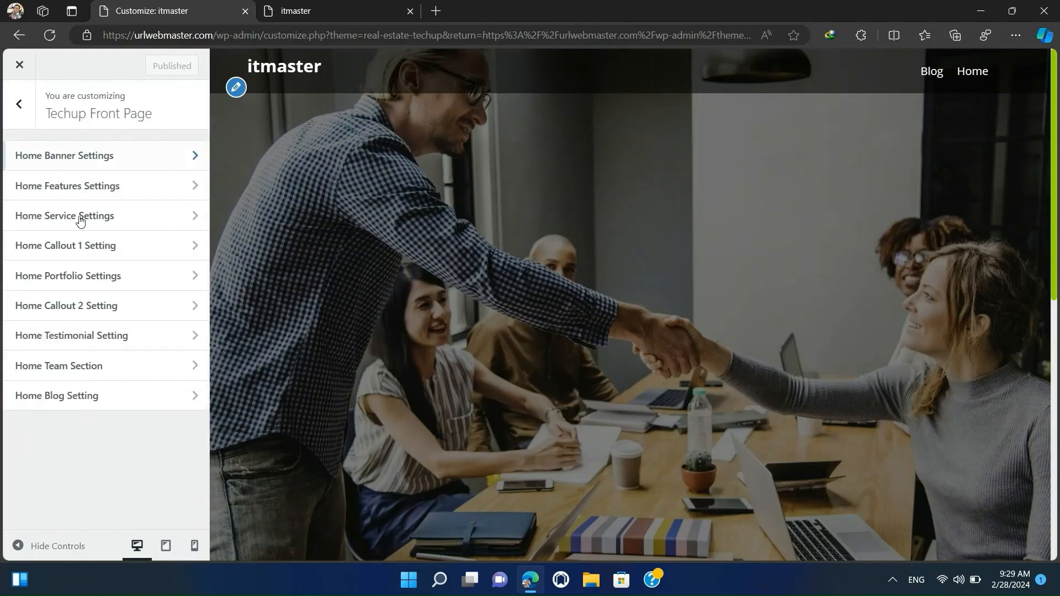
pyautogui.click(111, 402)
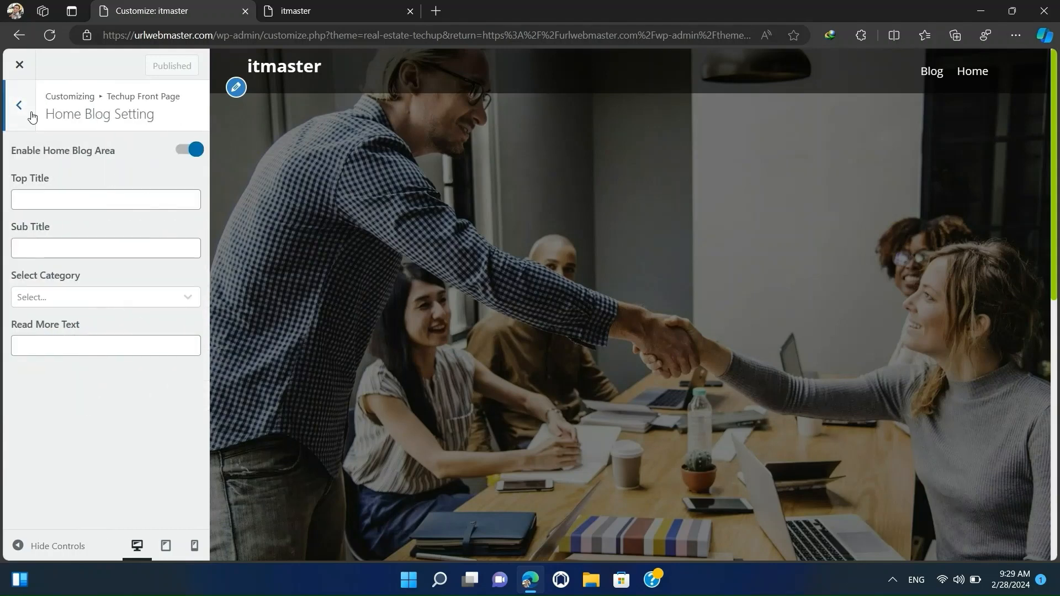
pyautogui.click(19, 64)
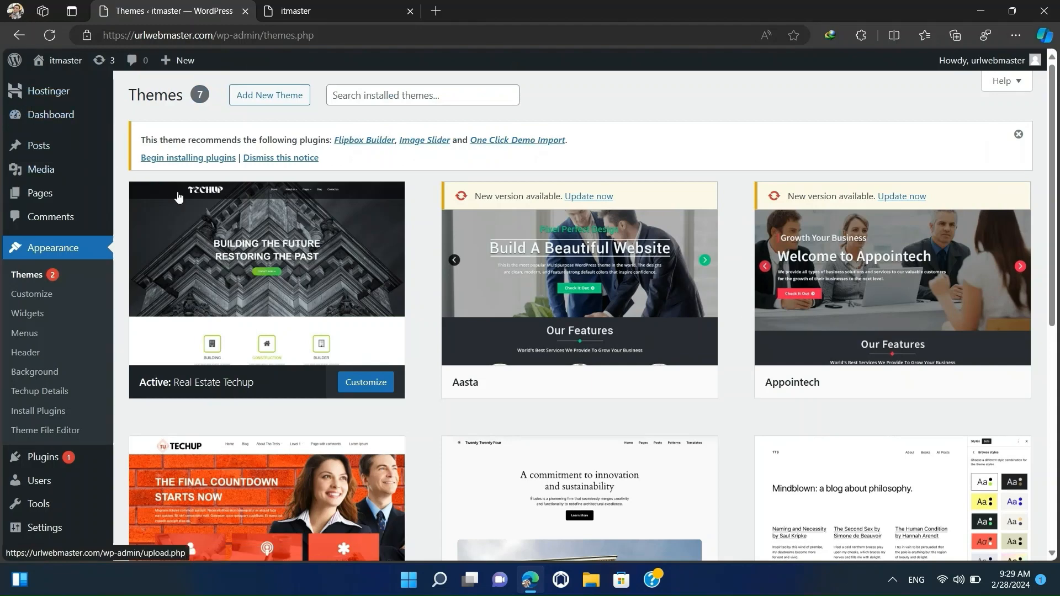
# Open the Customizer for the active Aasta theme and go to its Site Identity settings.
pyautogui.scroll(-3, 178, 197)
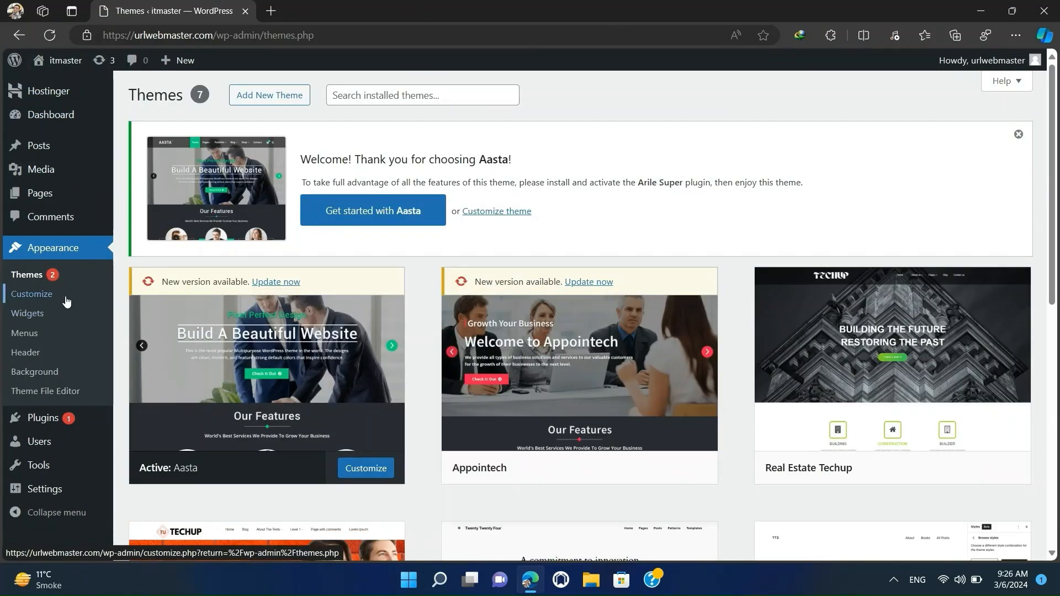
pyautogui.click(29, 296)
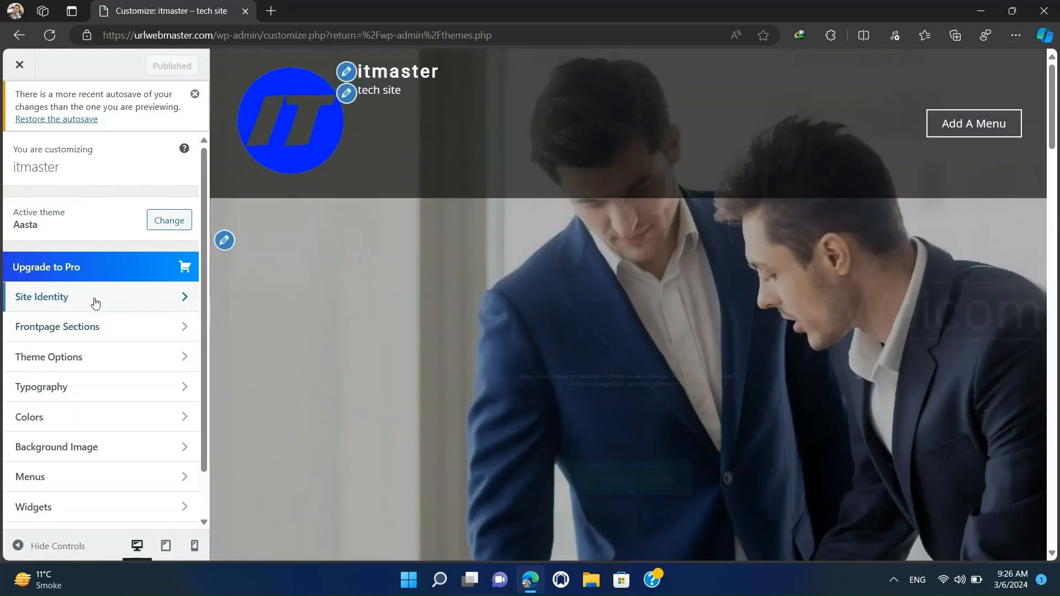
pyautogui.click(89, 300)
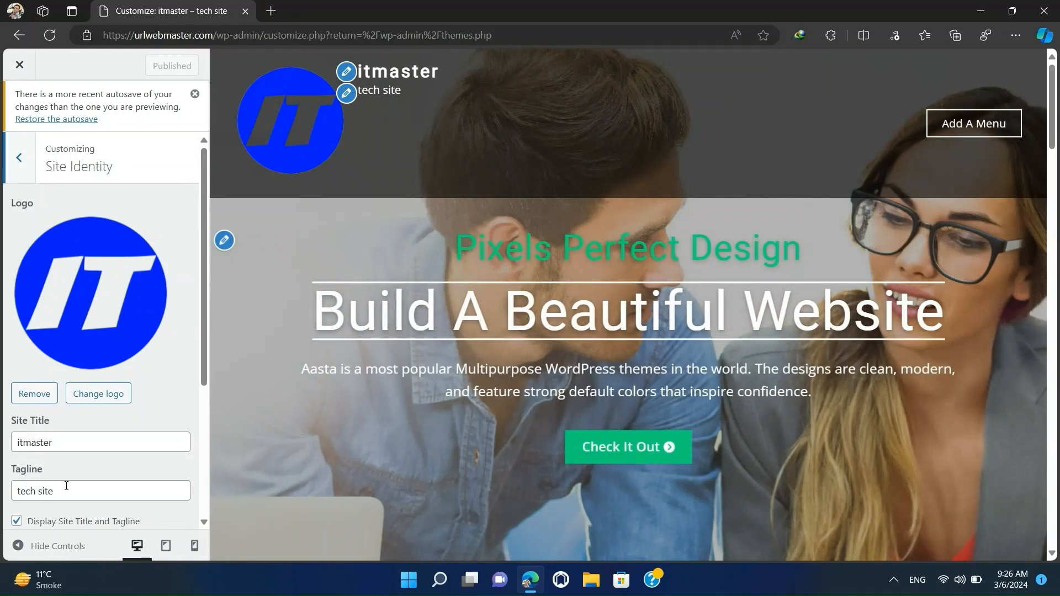
# Set the site logo's width to 174 px and publish the change.
pyautogui.click(69, 492)
pyautogui.scroll(-2, 66, 492)
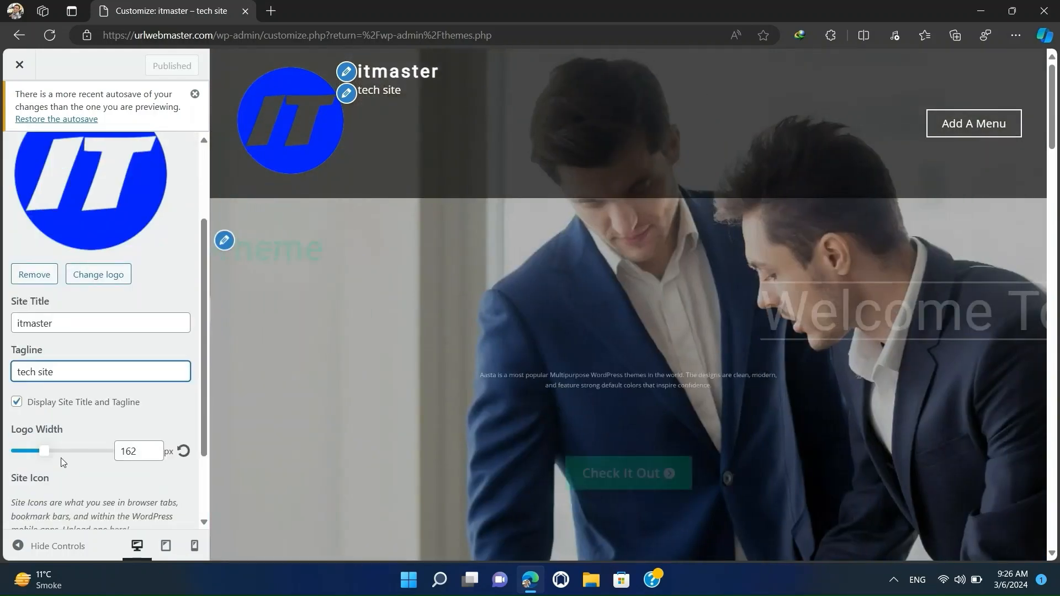
pyautogui.click(42, 451)
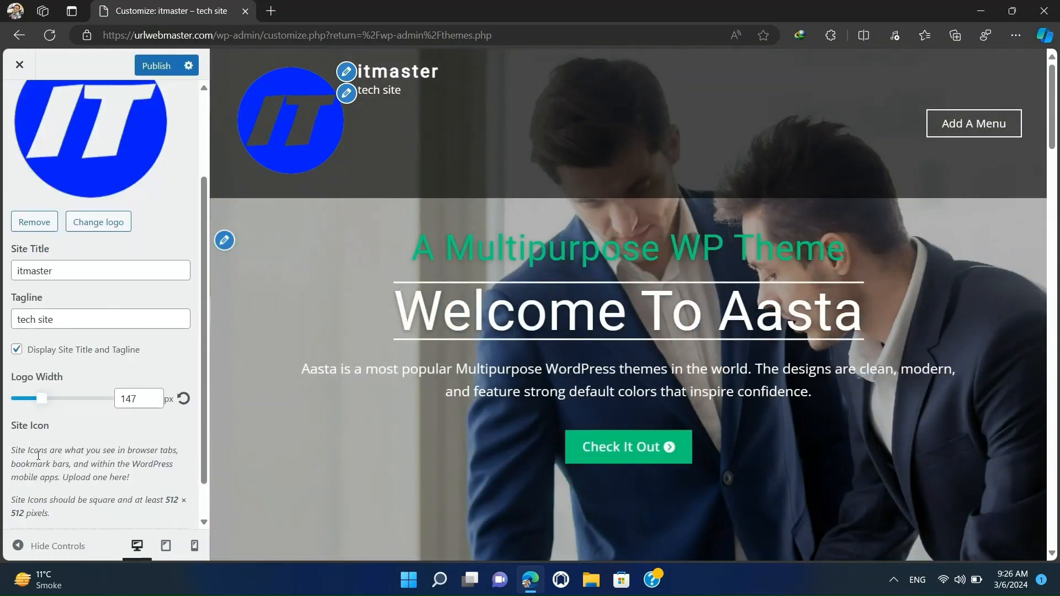
pyautogui.scroll(2, 71, 376)
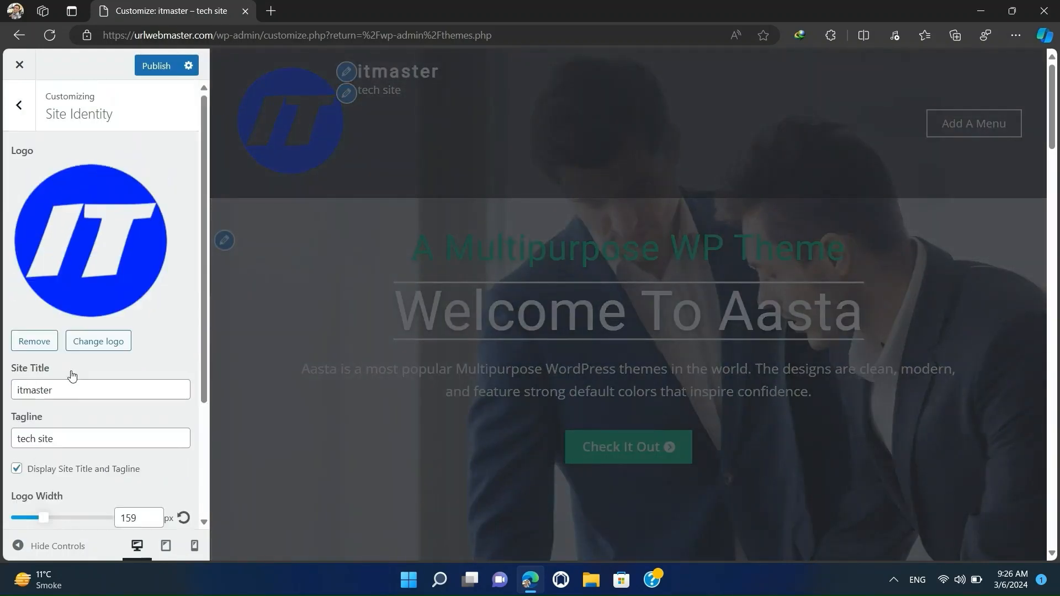
pyautogui.click(47, 517)
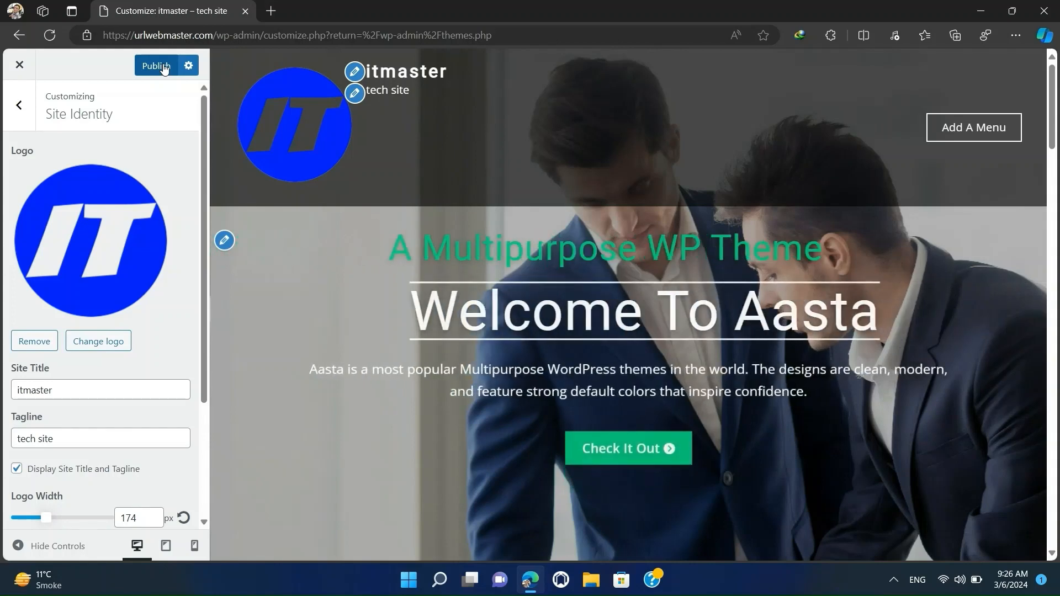
pyautogui.click(157, 66)
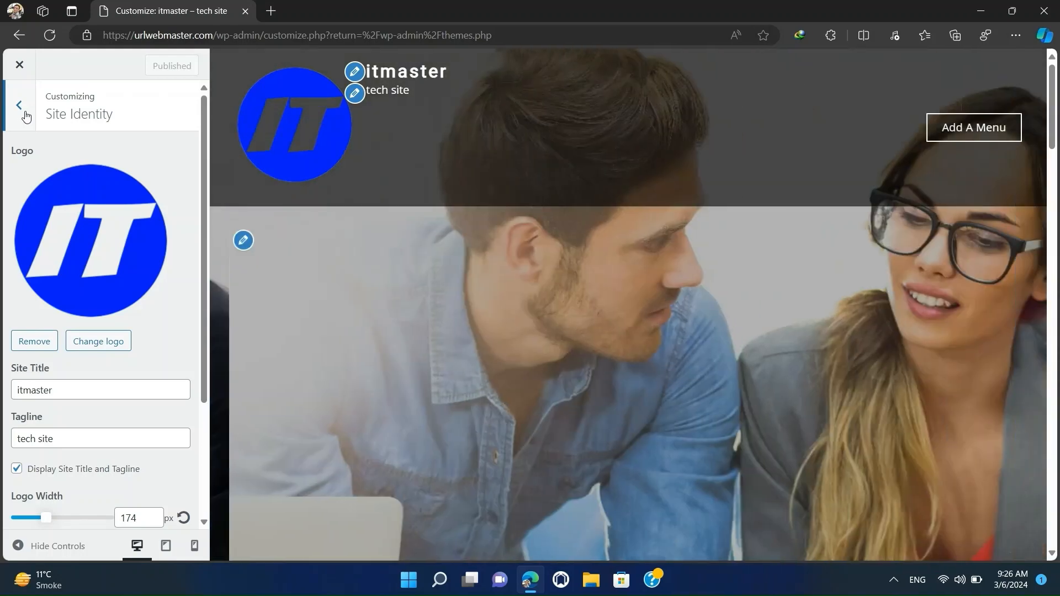
pyautogui.click(22, 114)
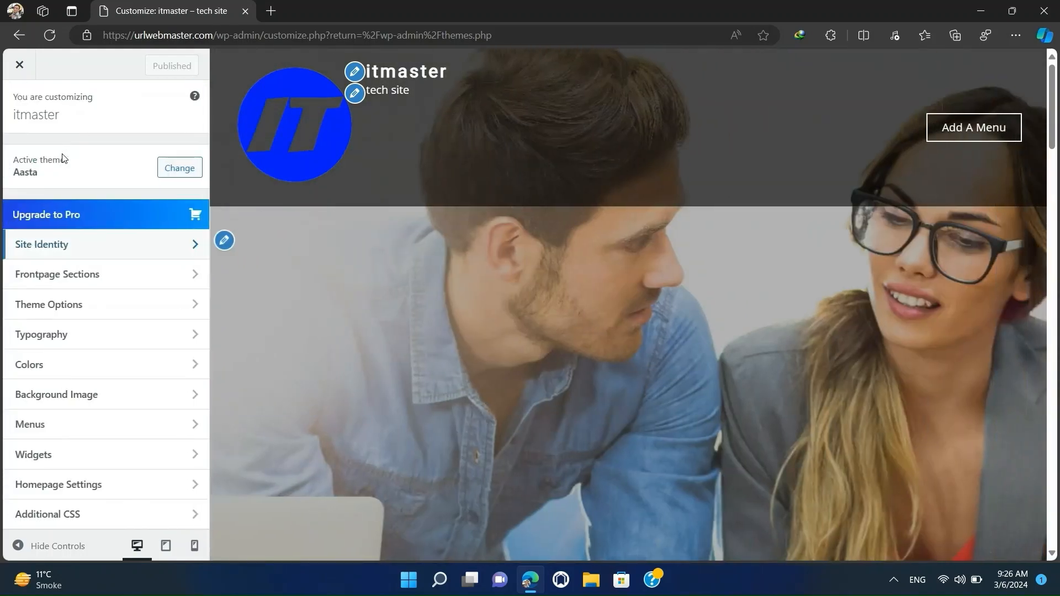
# Set the theme's header text color to green #55c92e in the Colors settings.
pyautogui.click(68, 369)
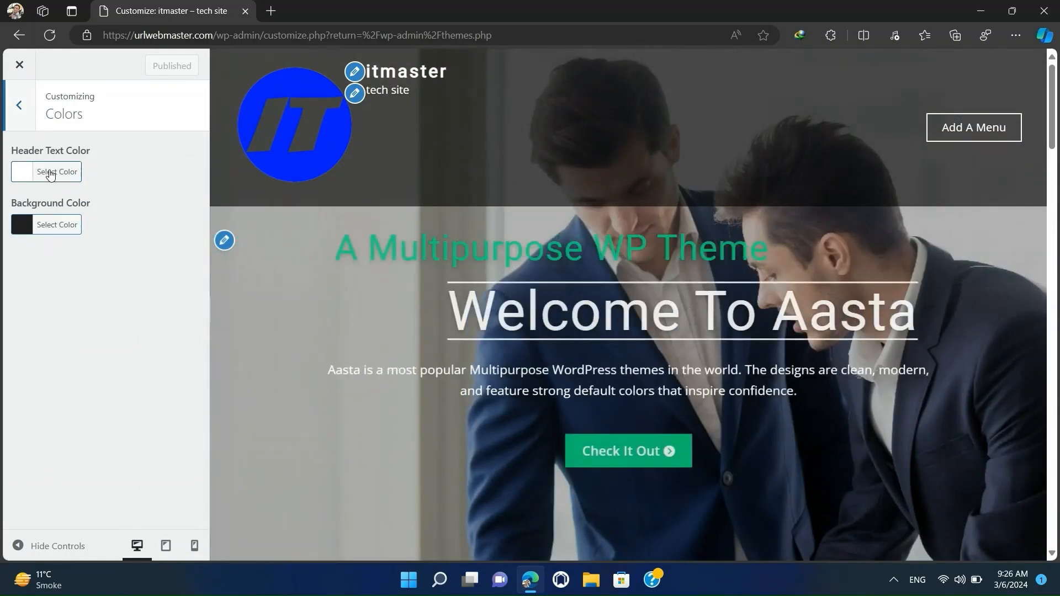
pyautogui.click(45, 173)
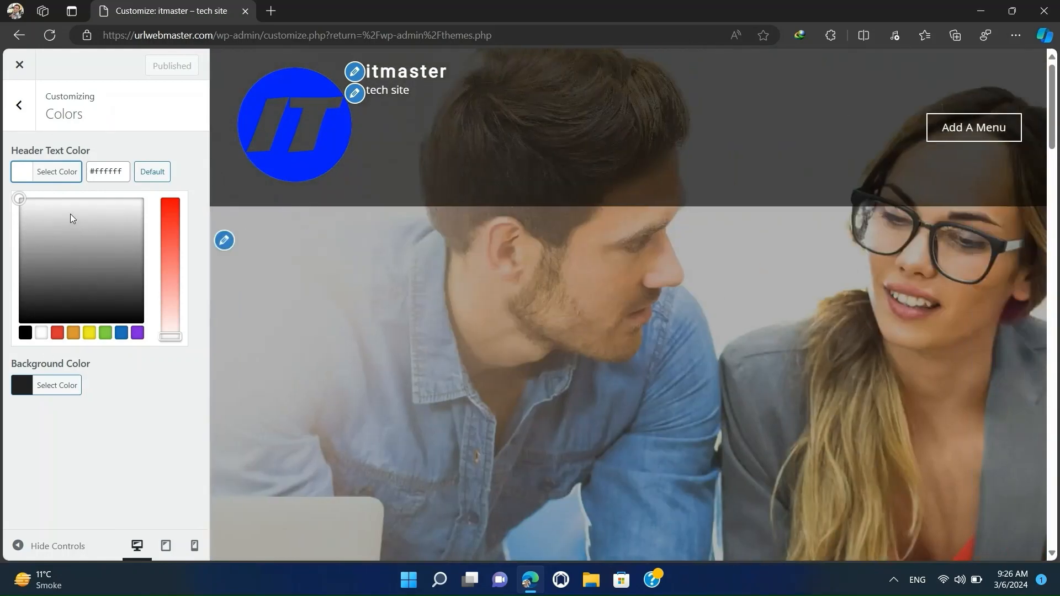
pyautogui.click(57, 332)
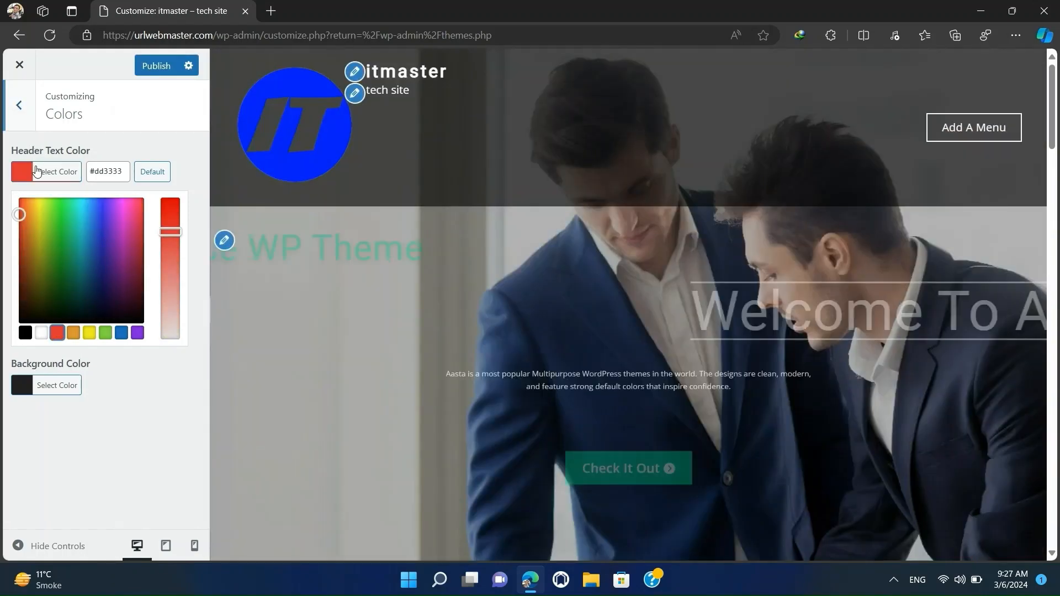
pyautogui.click(55, 224)
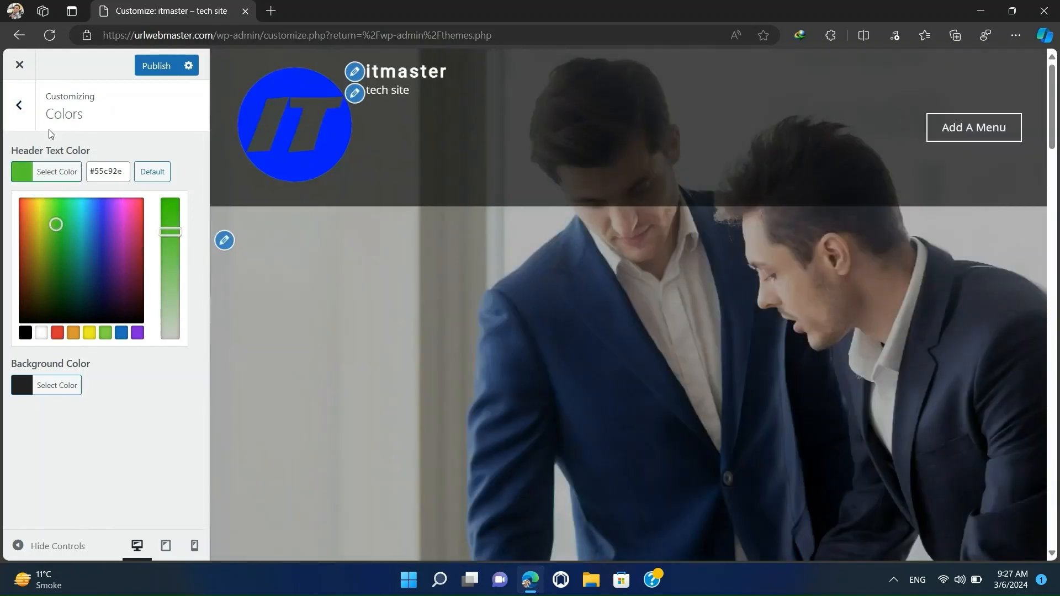
pyautogui.click(20, 107)
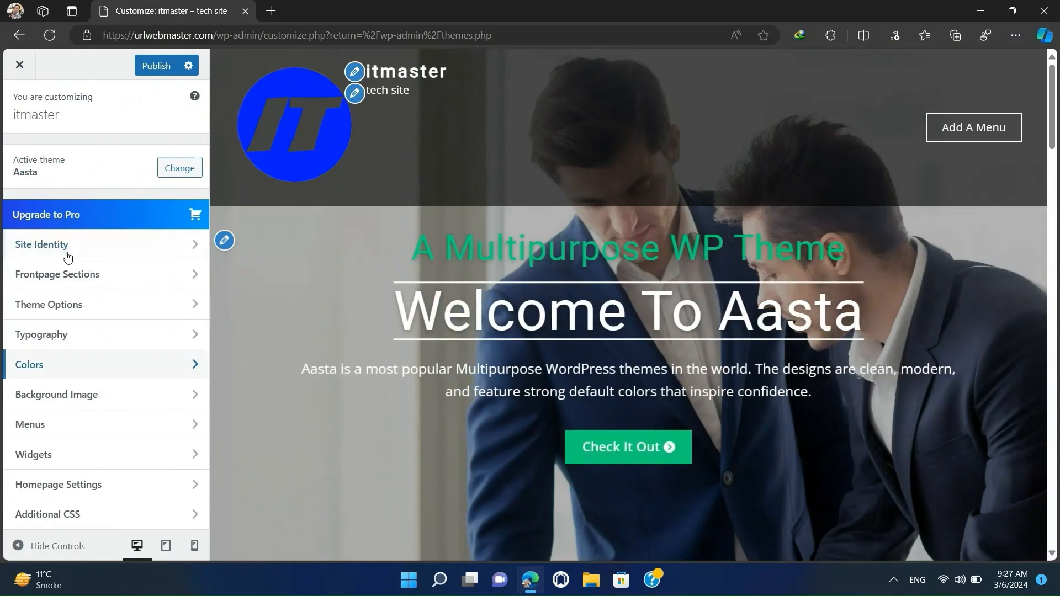
pyautogui.click(79, 367)
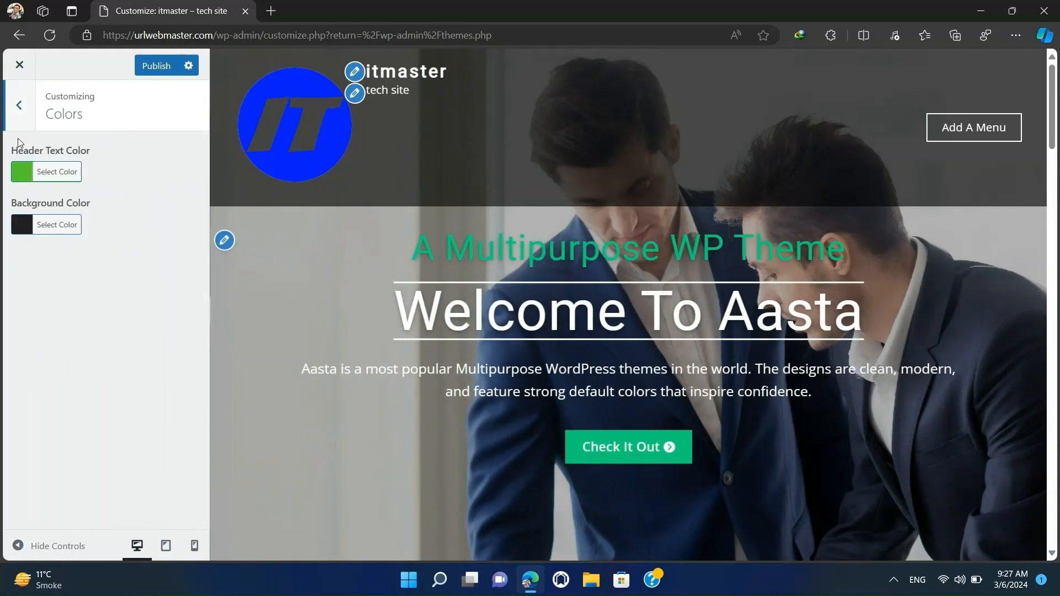
pyautogui.click(20, 118)
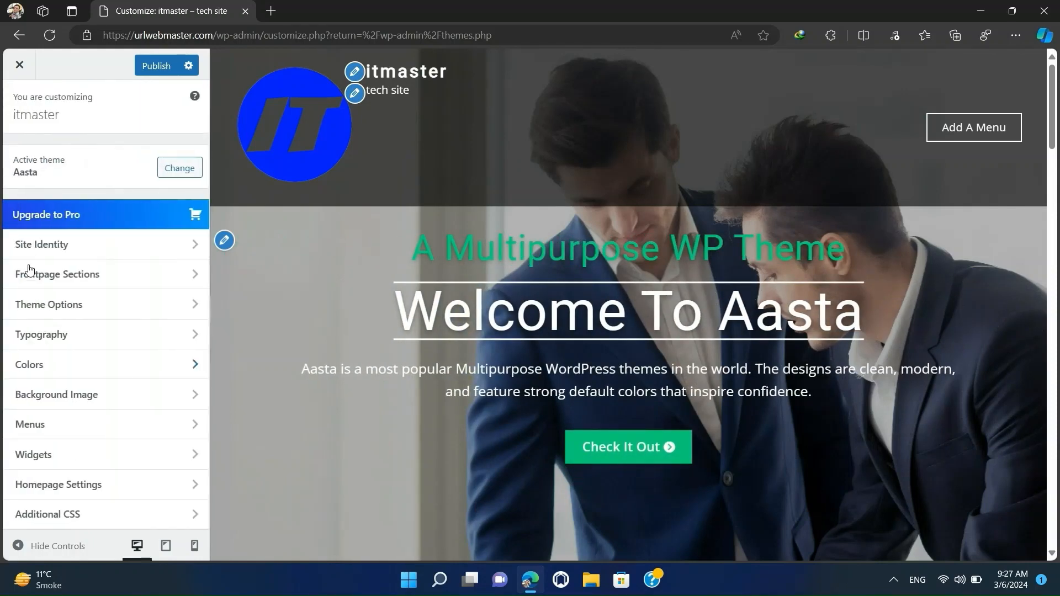
# Examine the Enable Typography setting and the font family option for Headings H1.
pyautogui.click(66, 339)
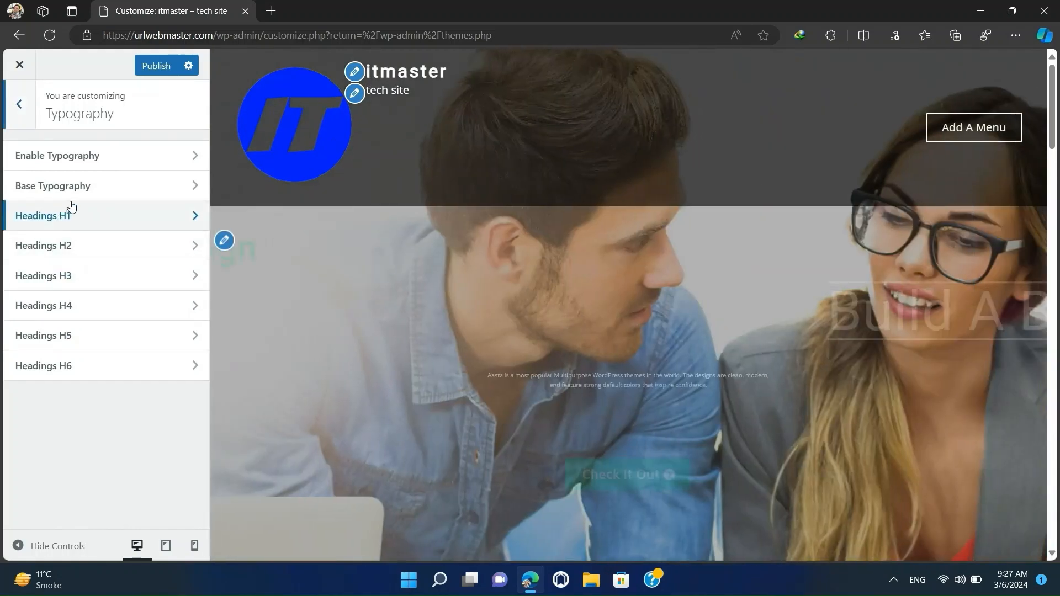
pyautogui.click(95, 157)
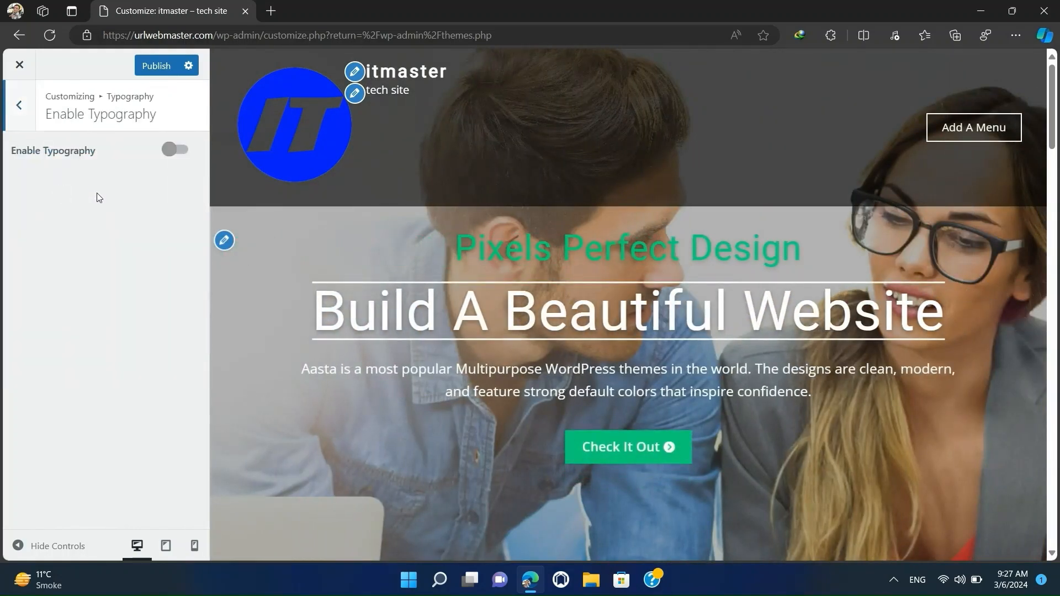
pyautogui.click(20, 106)
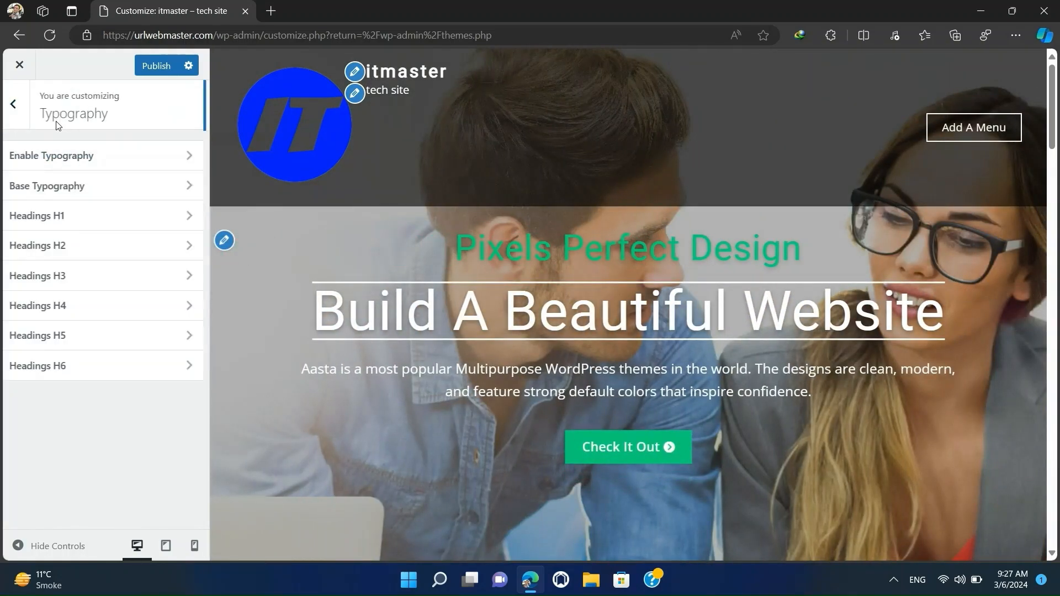
pyautogui.click(81, 227)
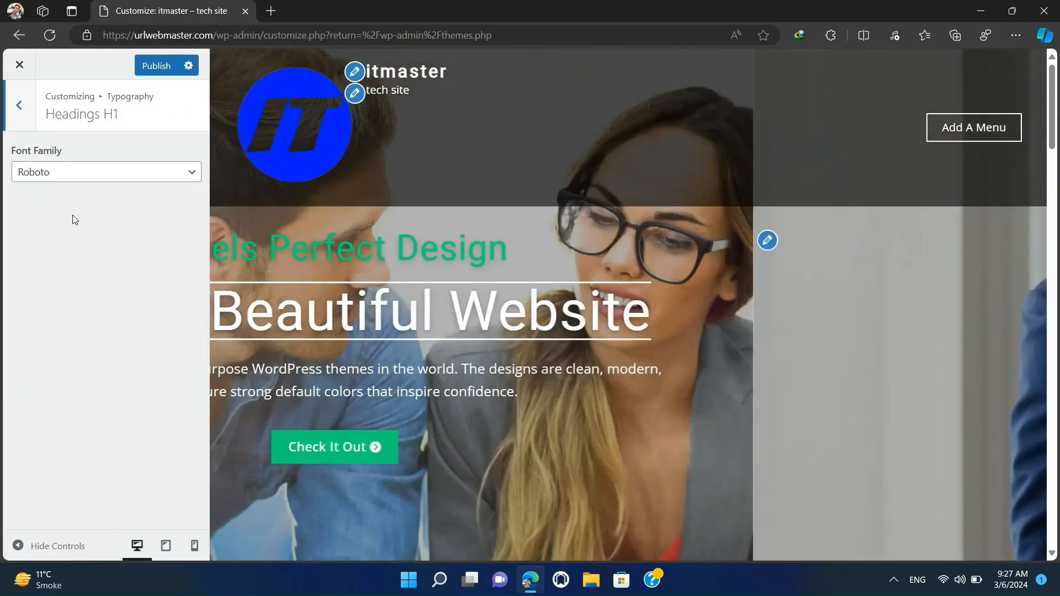
pyautogui.click(62, 175)
pyautogui.click(62, 175)
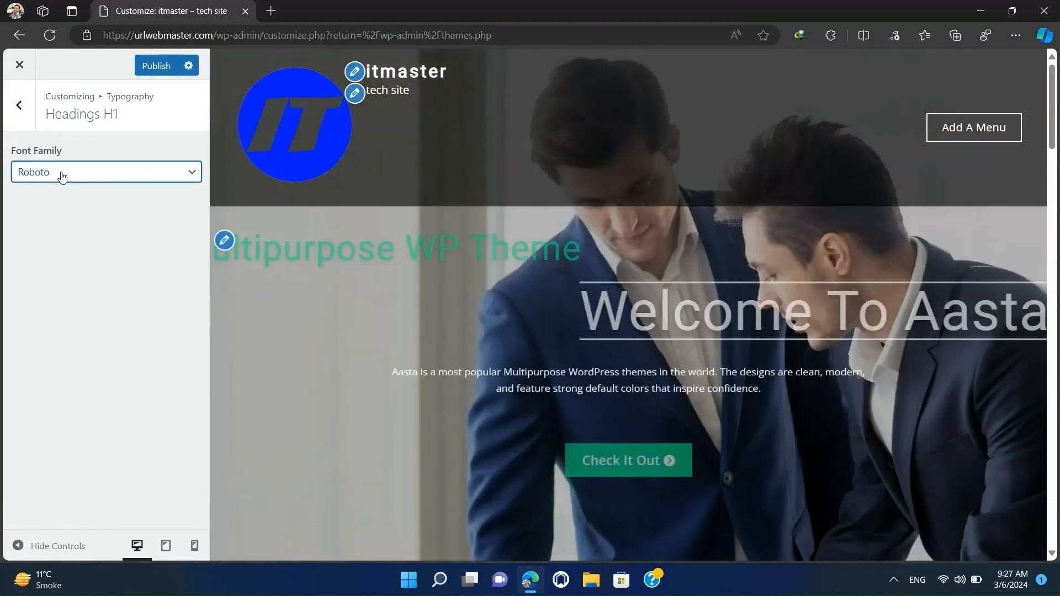
# Publish the pending Customizer changes and return to the main list of settings.
pyautogui.click(150, 70)
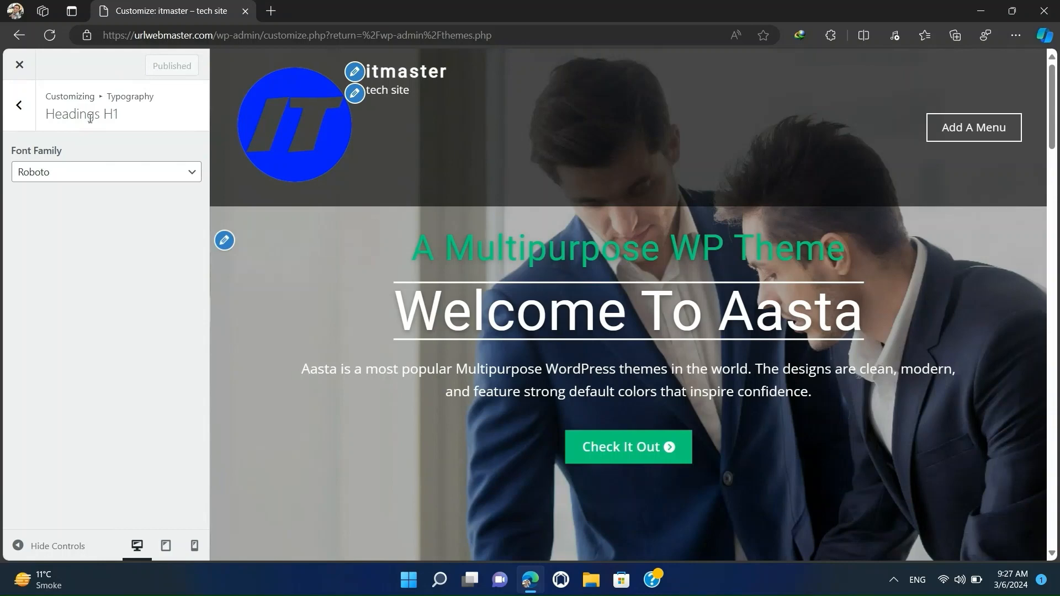
pyautogui.click(19, 106)
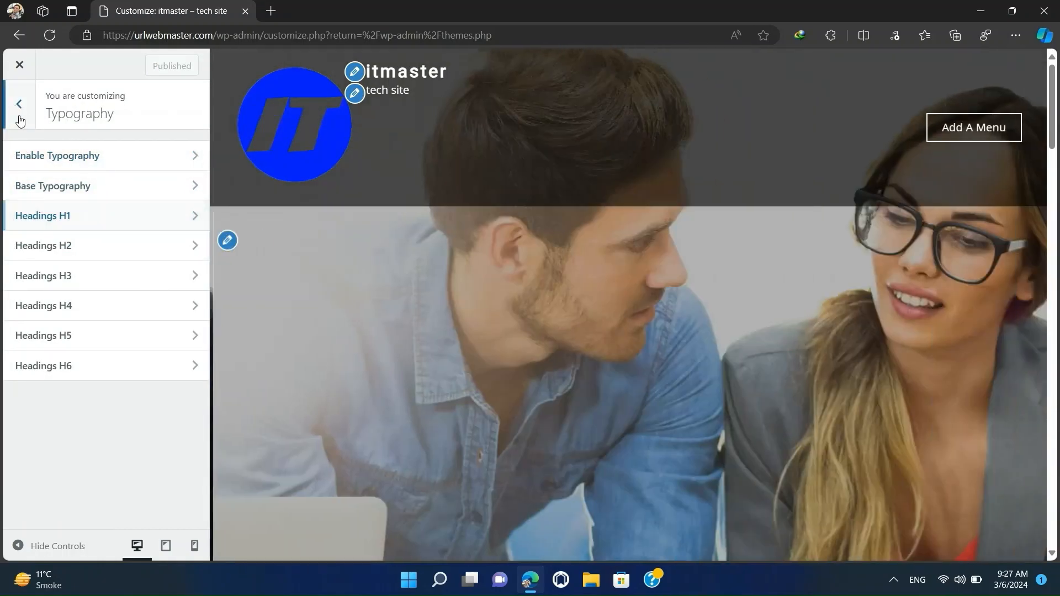
pyautogui.click(18, 105)
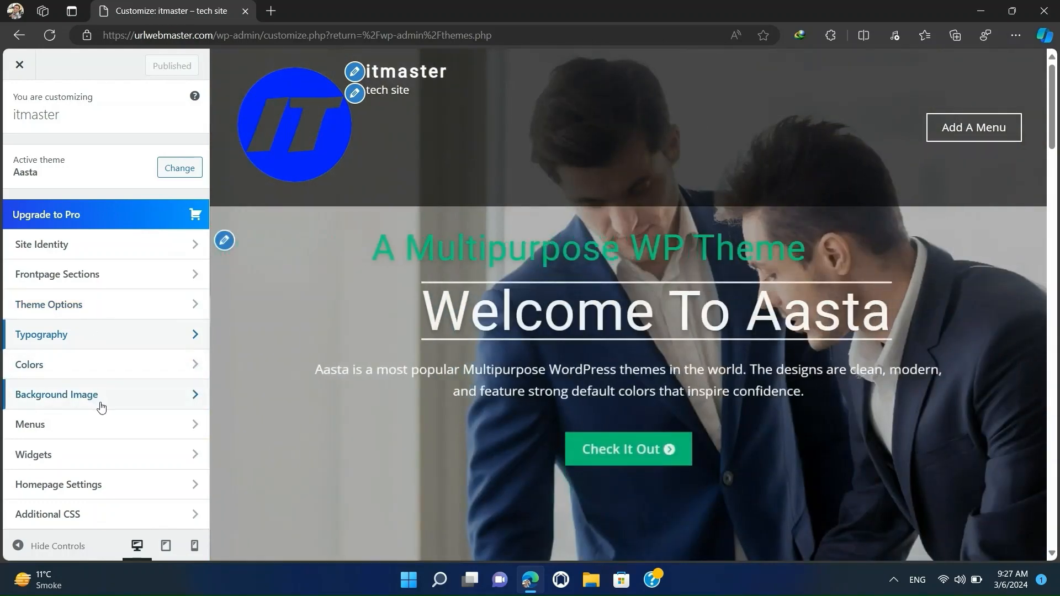
# Set the Page Header background color under Theme Options to the red preset and publish the change.
pyautogui.click(104, 306)
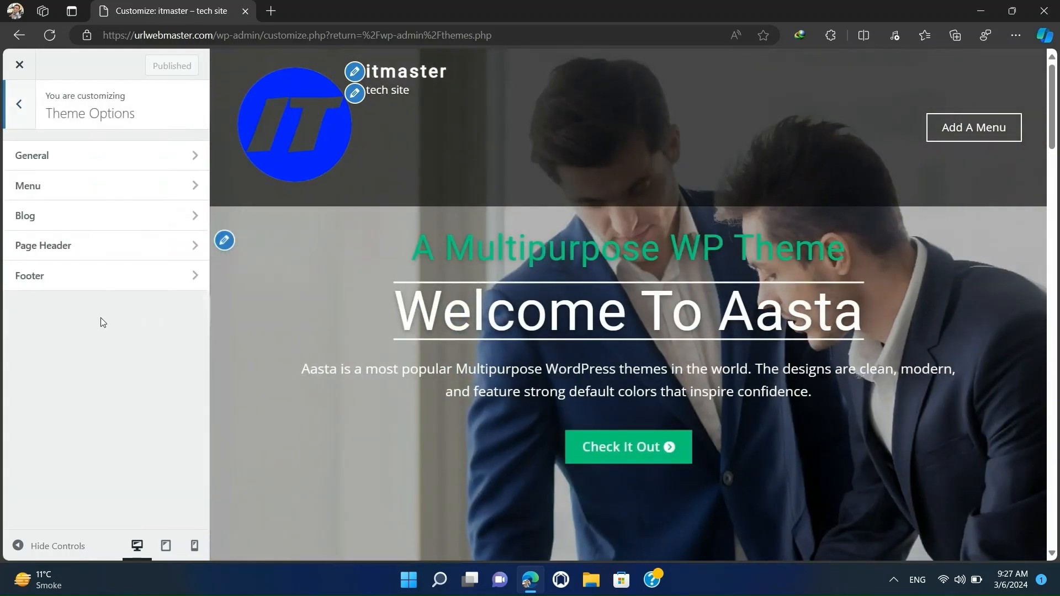
pyautogui.click(85, 250)
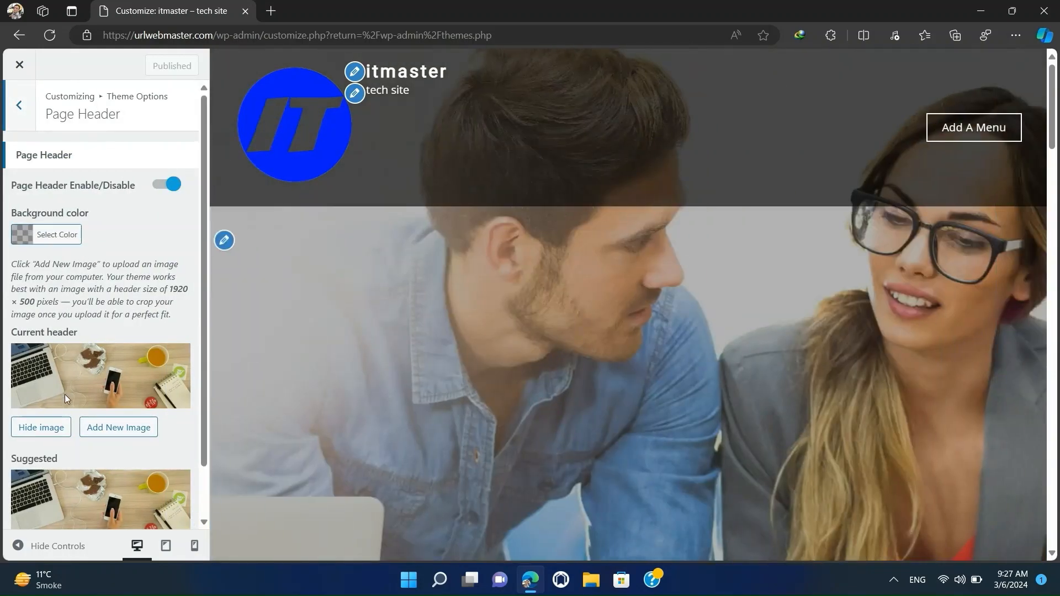
pyautogui.scroll(-1, 65, 386)
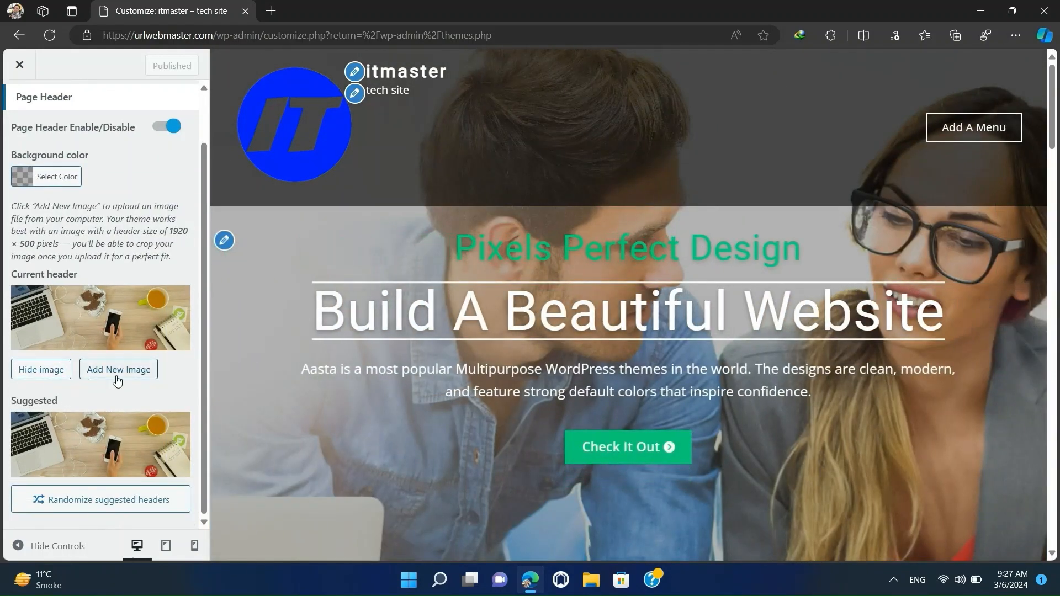
pyautogui.click(62, 178)
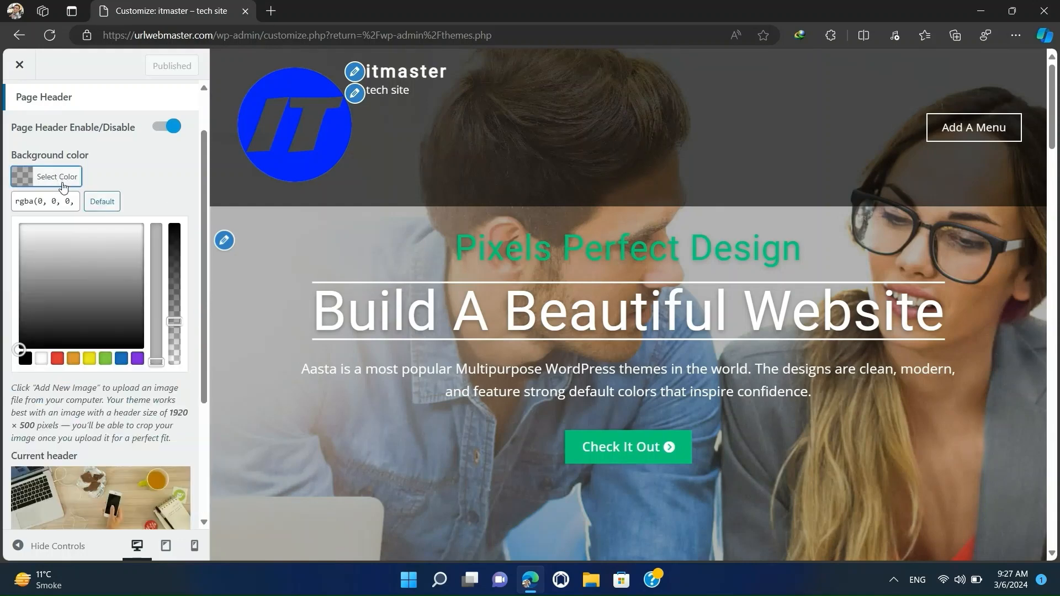
pyautogui.click(57, 358)
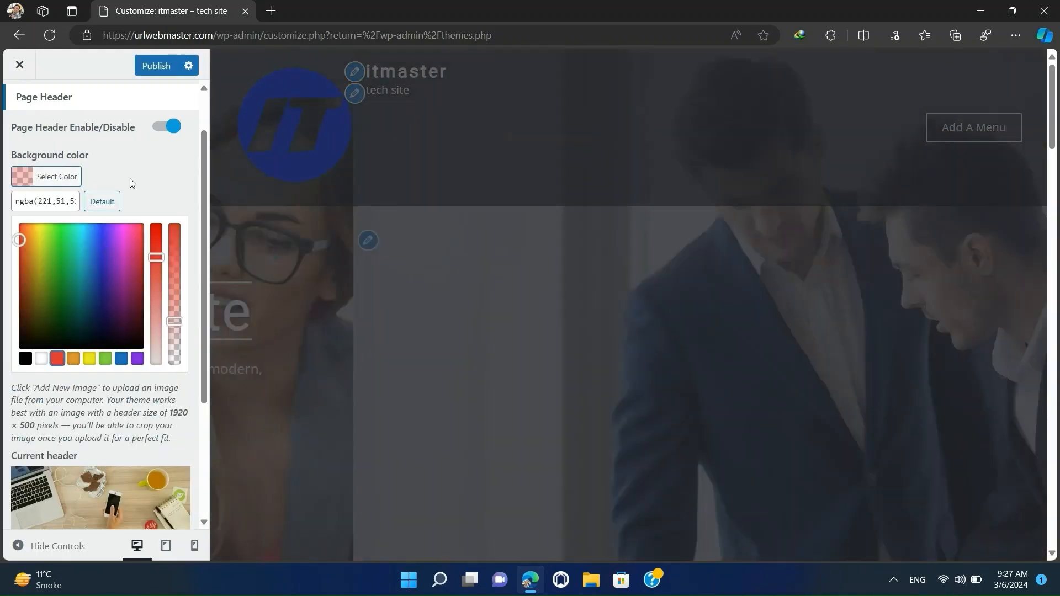
pyautogui.click(173, 174)
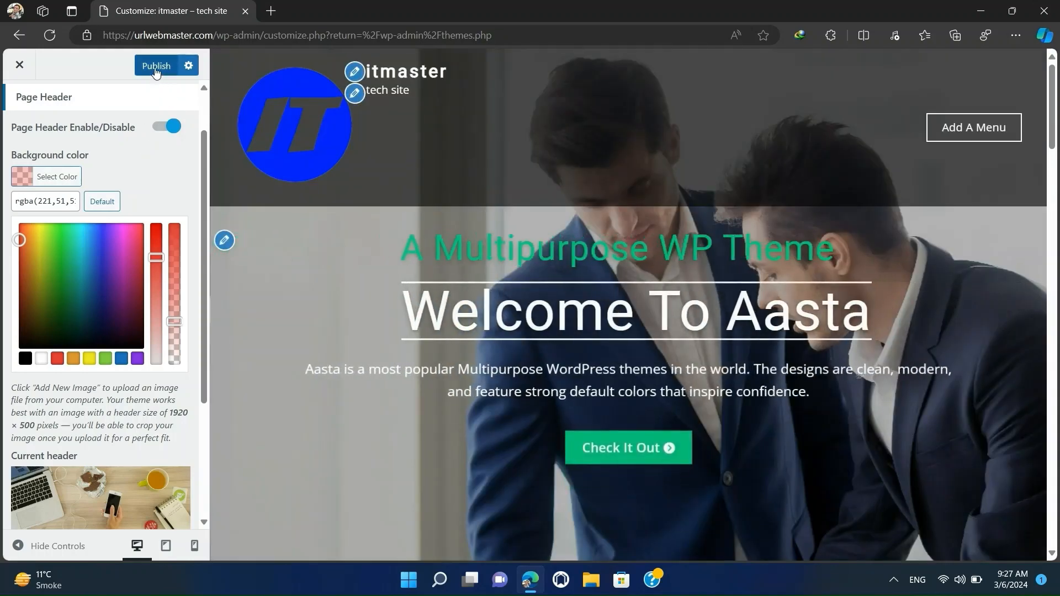
pyautogui.click(160, 66)
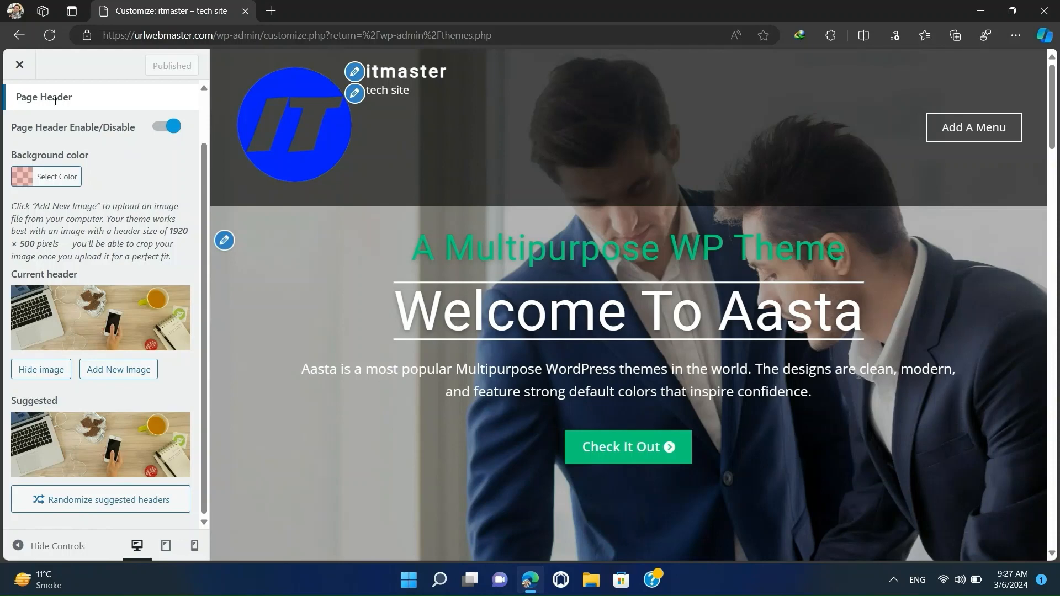
pyautogui.scroll(1, 83, 173)
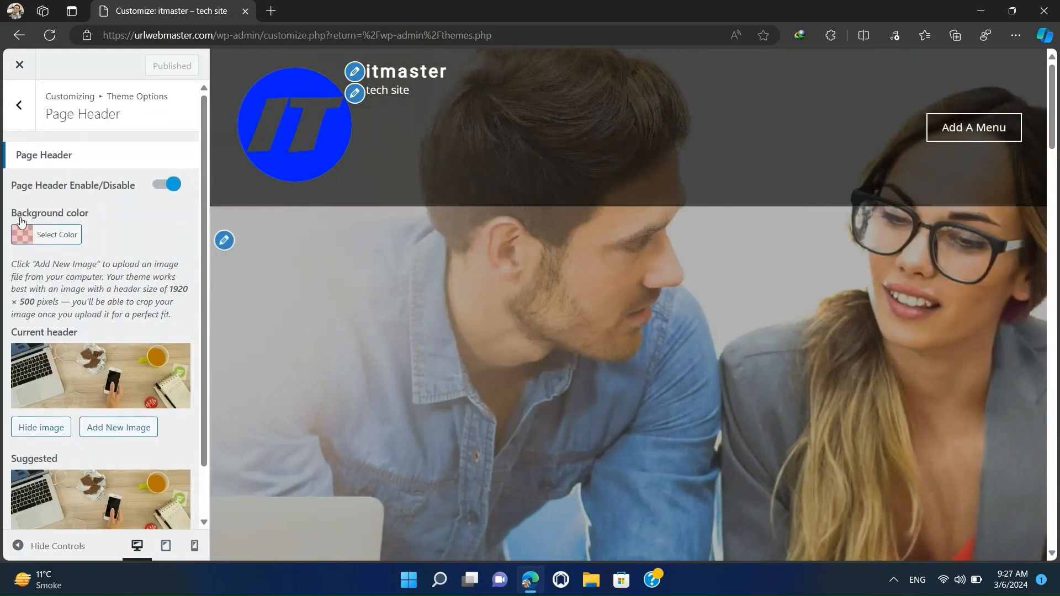
# Leave Theme Options and open the Homepage Settings to examine what the homepage displays.
pyautogui.click(19, 105)
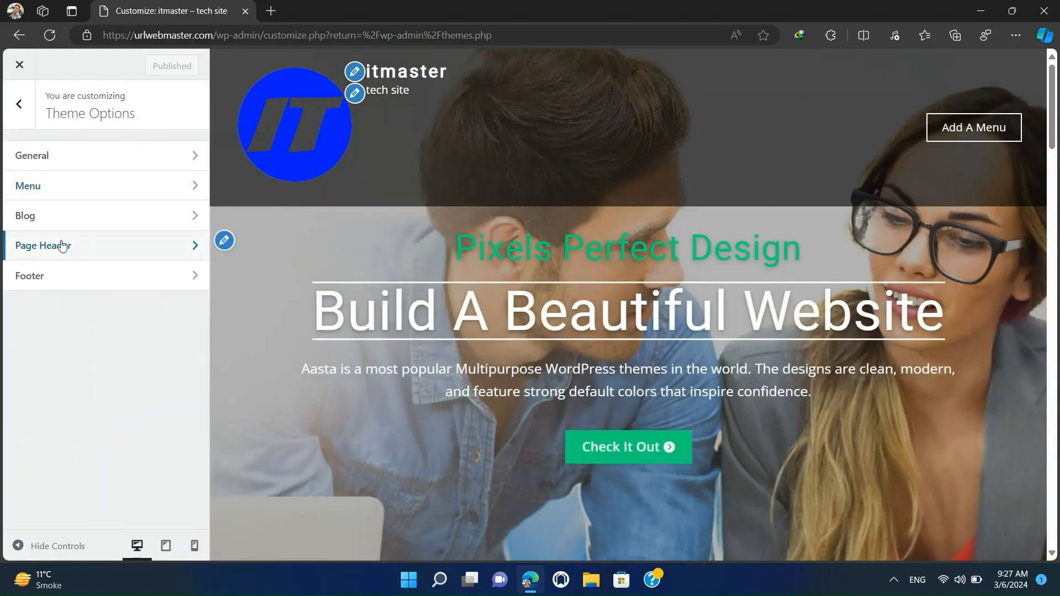
pyautogui.click(18, 105)
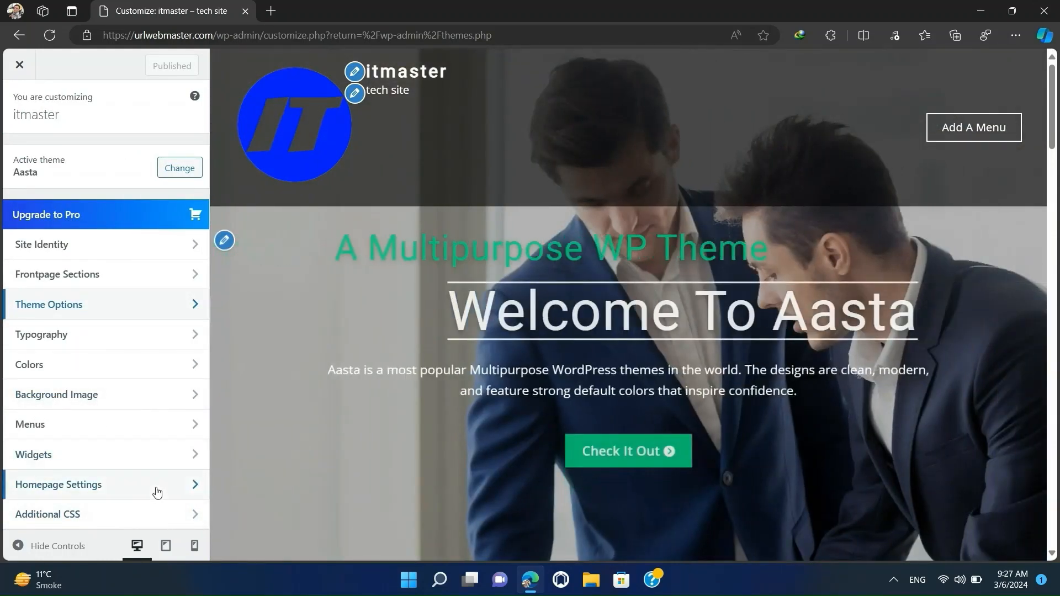
pyautogui.click(157, 493)
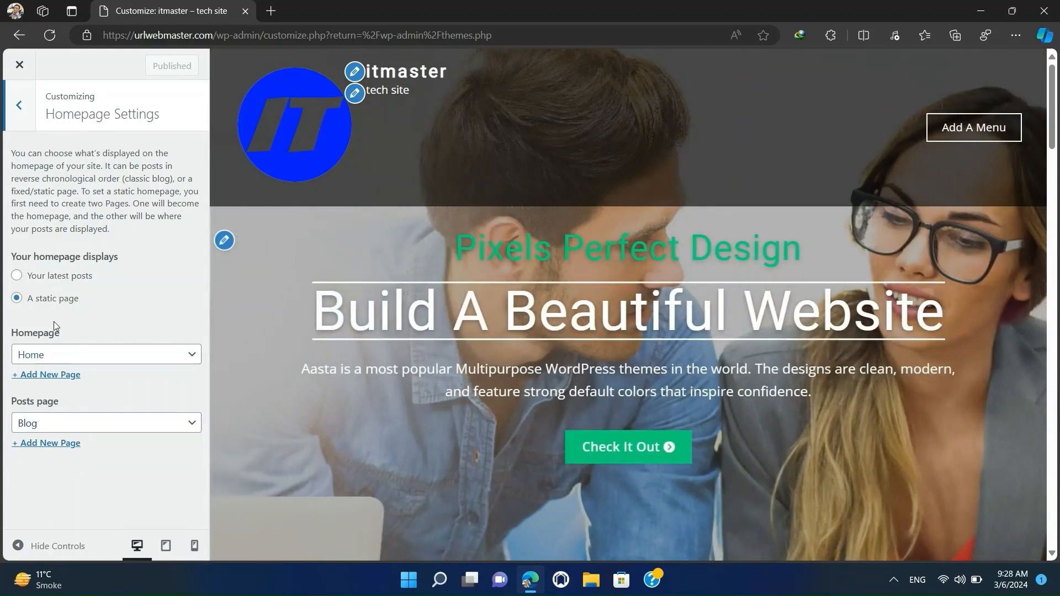
# Try Blog as the static homepage and set the homepage selection back to Home.
pyautogui.click(61, 365)
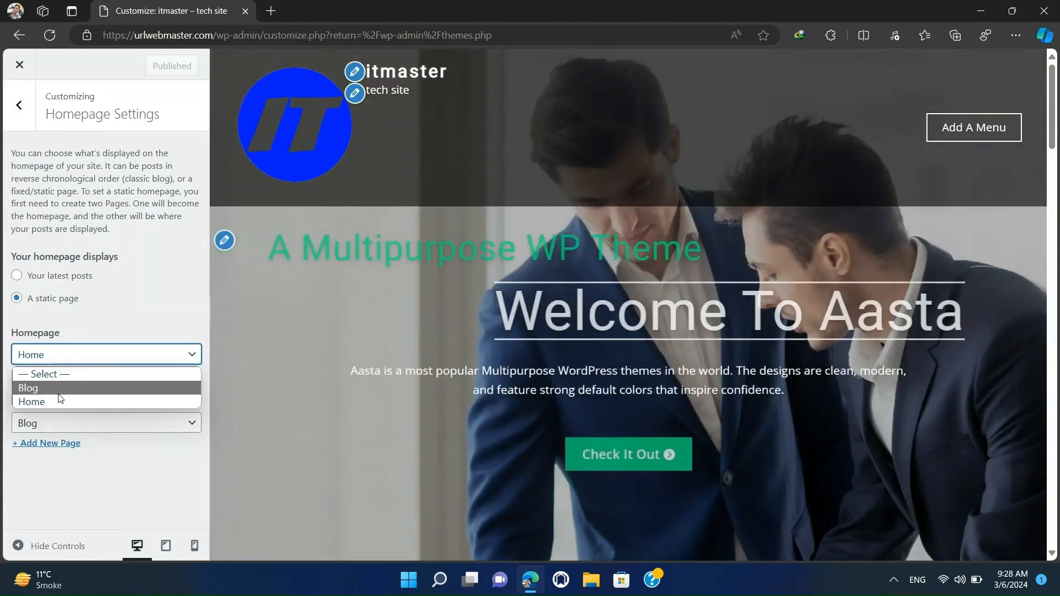
pyautogui.click(60, 391)
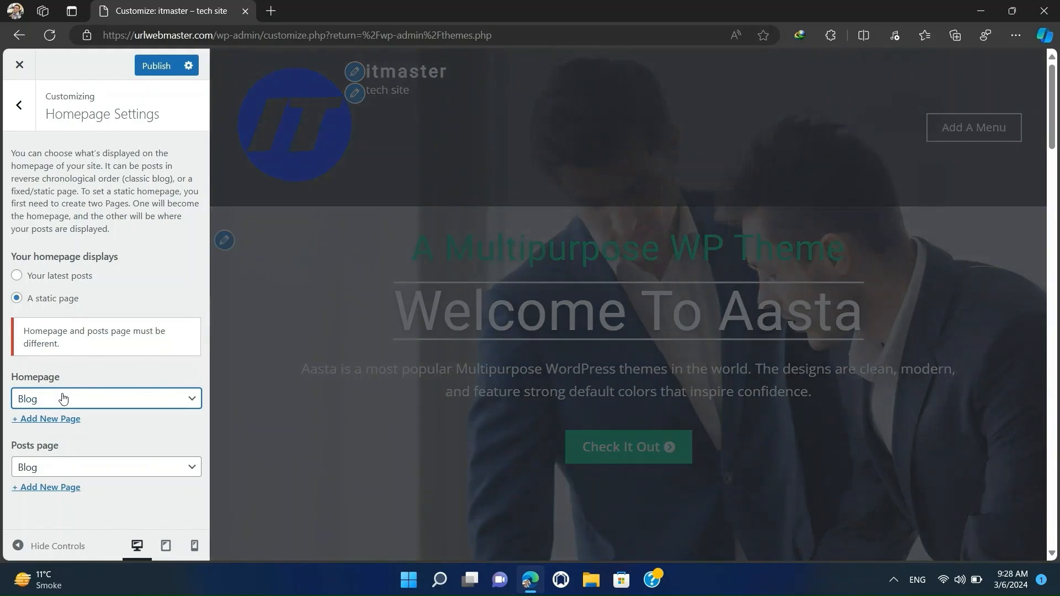
pyautogui.click(61, 399)
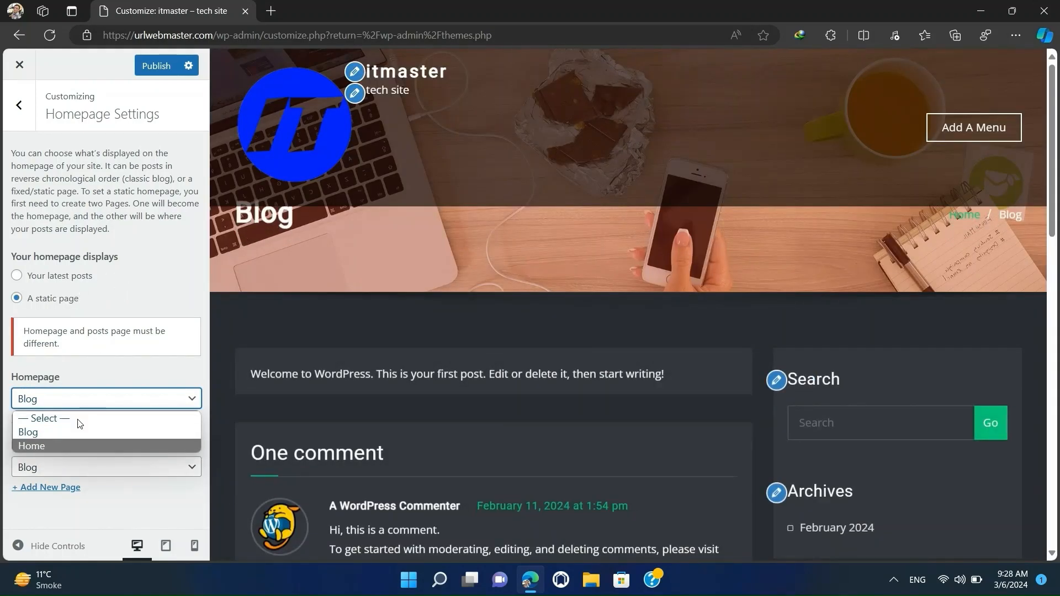
pyautogui.click(68, 446)
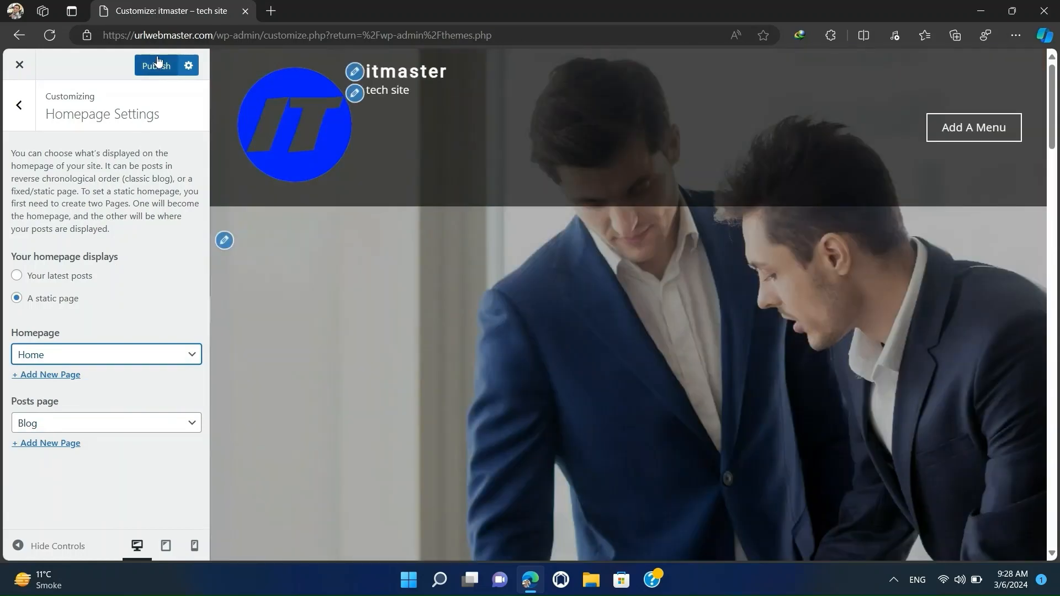
# Publish the Homepage Settings and return to the main list of Customizer settings.
pyautogui.click(154, 67)
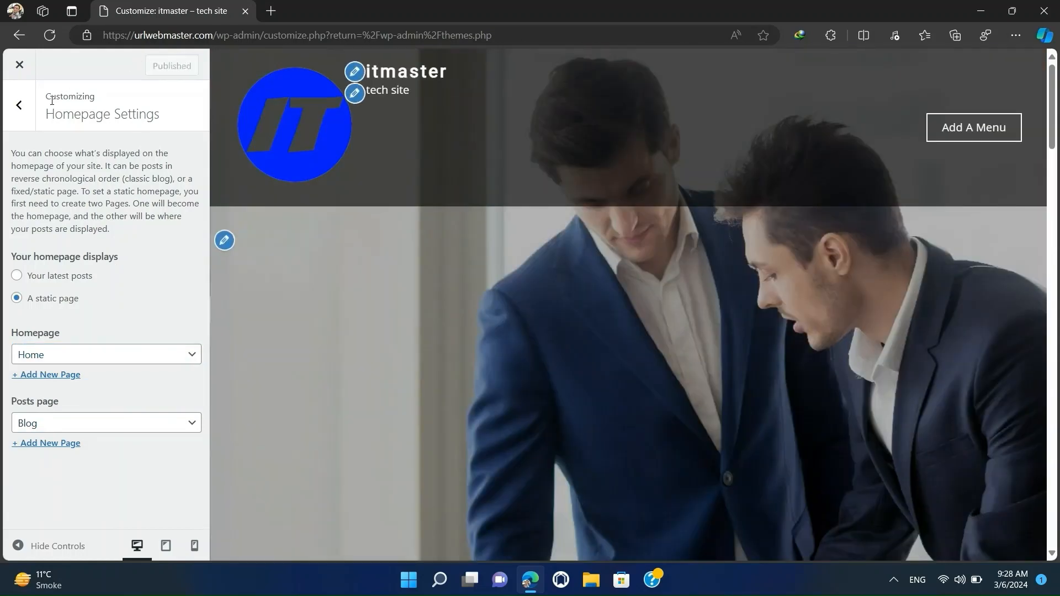
pyautogui.click(18, 106)
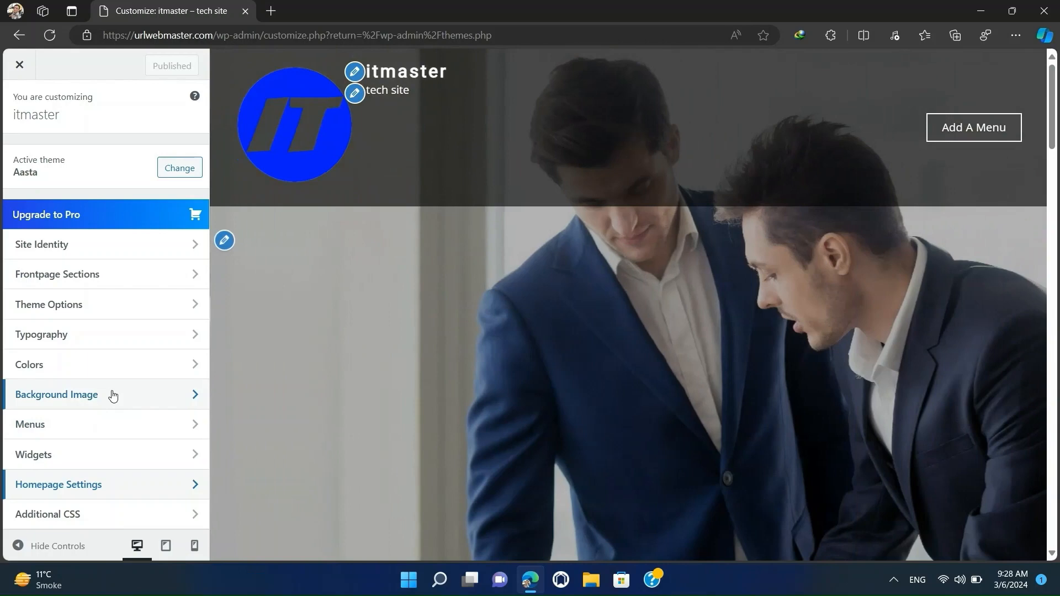
# Examine the media library images offered for the Background Image without choosing one, and return to the main list of settings.
pyautogui.click(112, 395)
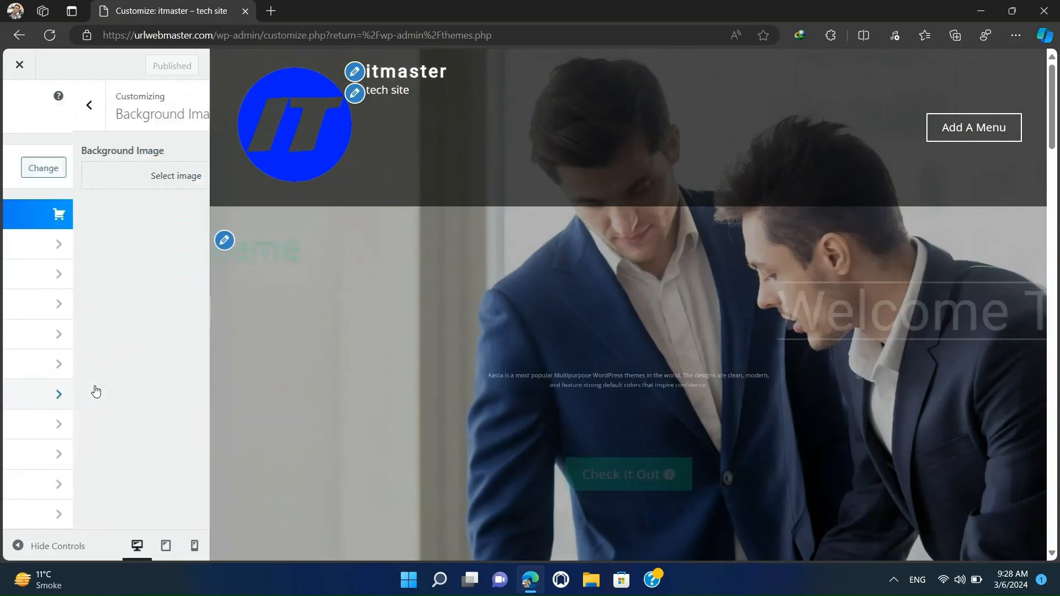
pyautogui.click(51, 185)
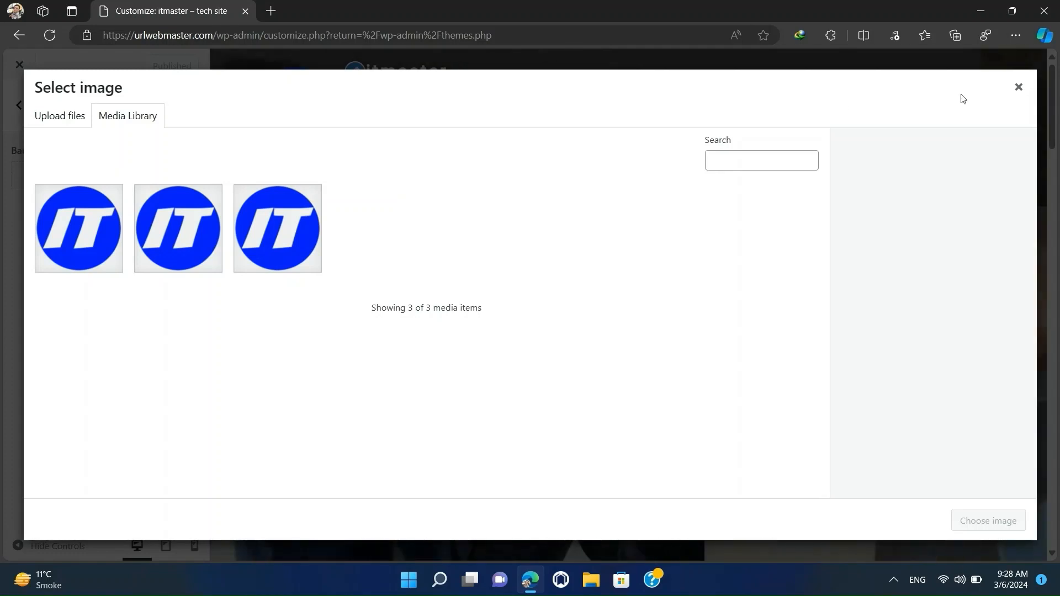
pyautogui.click(1022, 92)
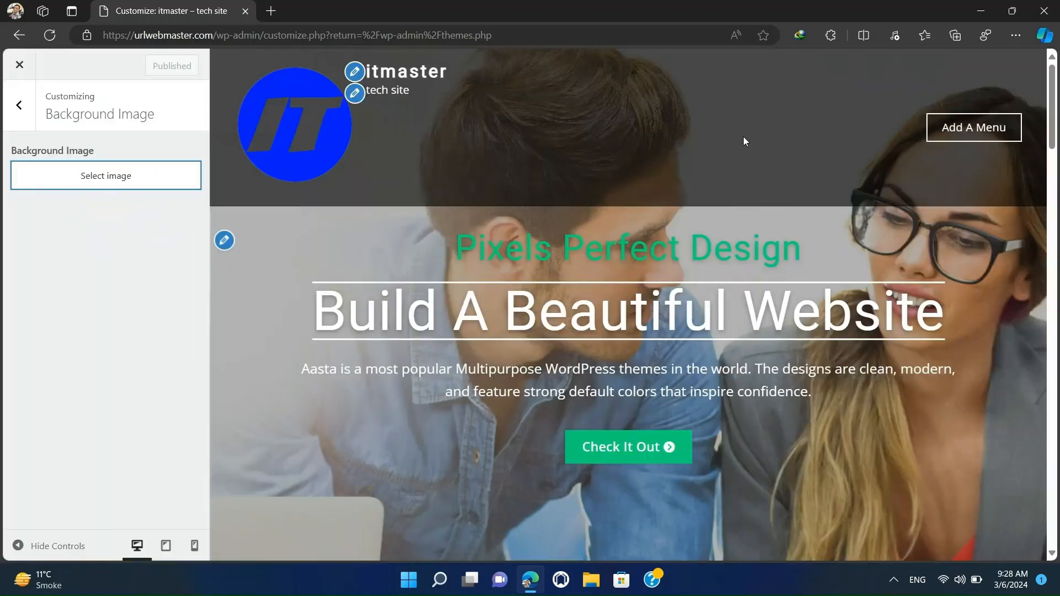
pyautogui.click(22, 107)
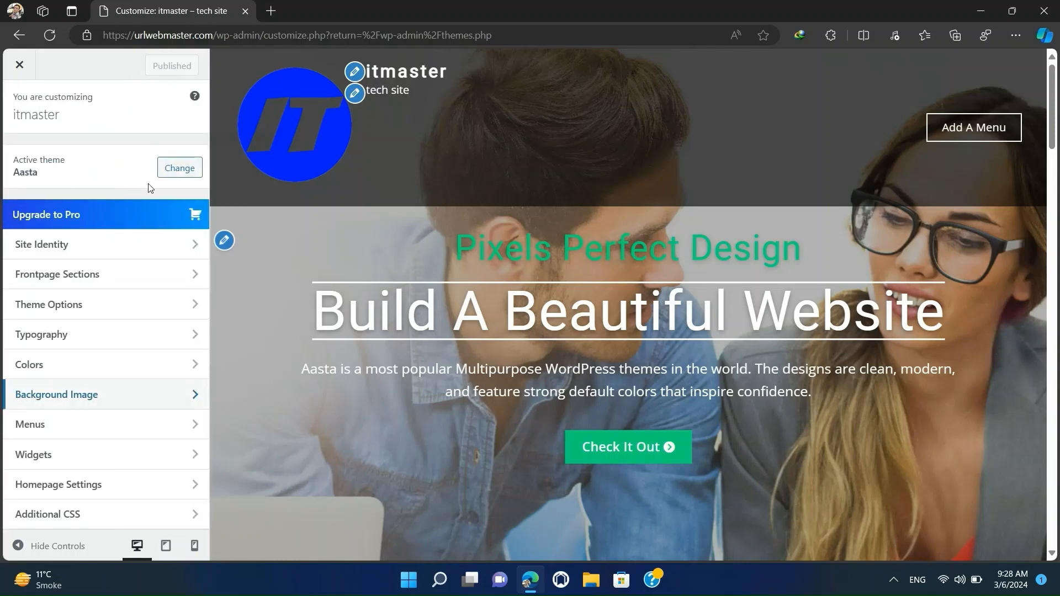